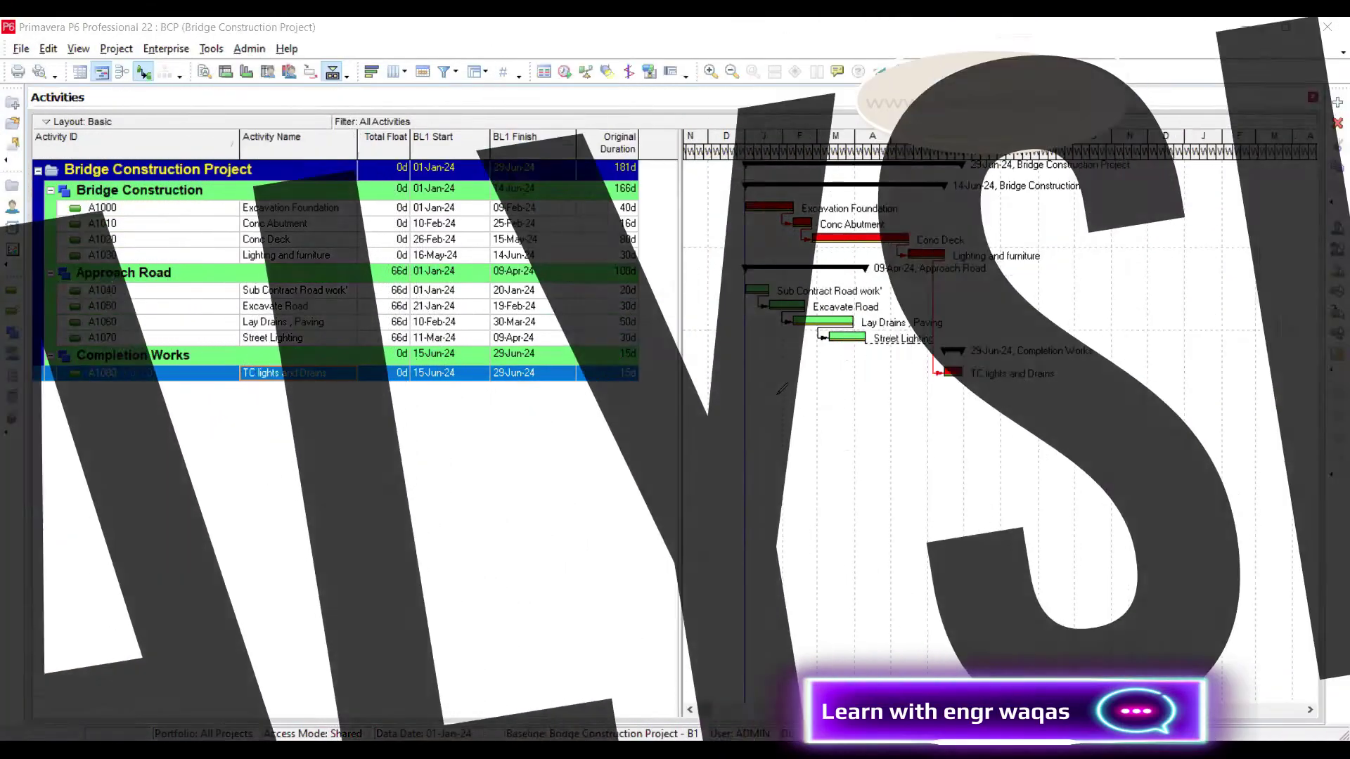
- Handwrite the note "BL" on screen below the Gantt bars, numbered with a circled 1
left_click_drag(768, 393, 777, 472)
mouse_move(766, 397)
left_mouse_down()
mouse_move(782, 422)
mouse_move(773, 461)
left_mouse_up()
left_click_drag(833, 394, 877, 443)
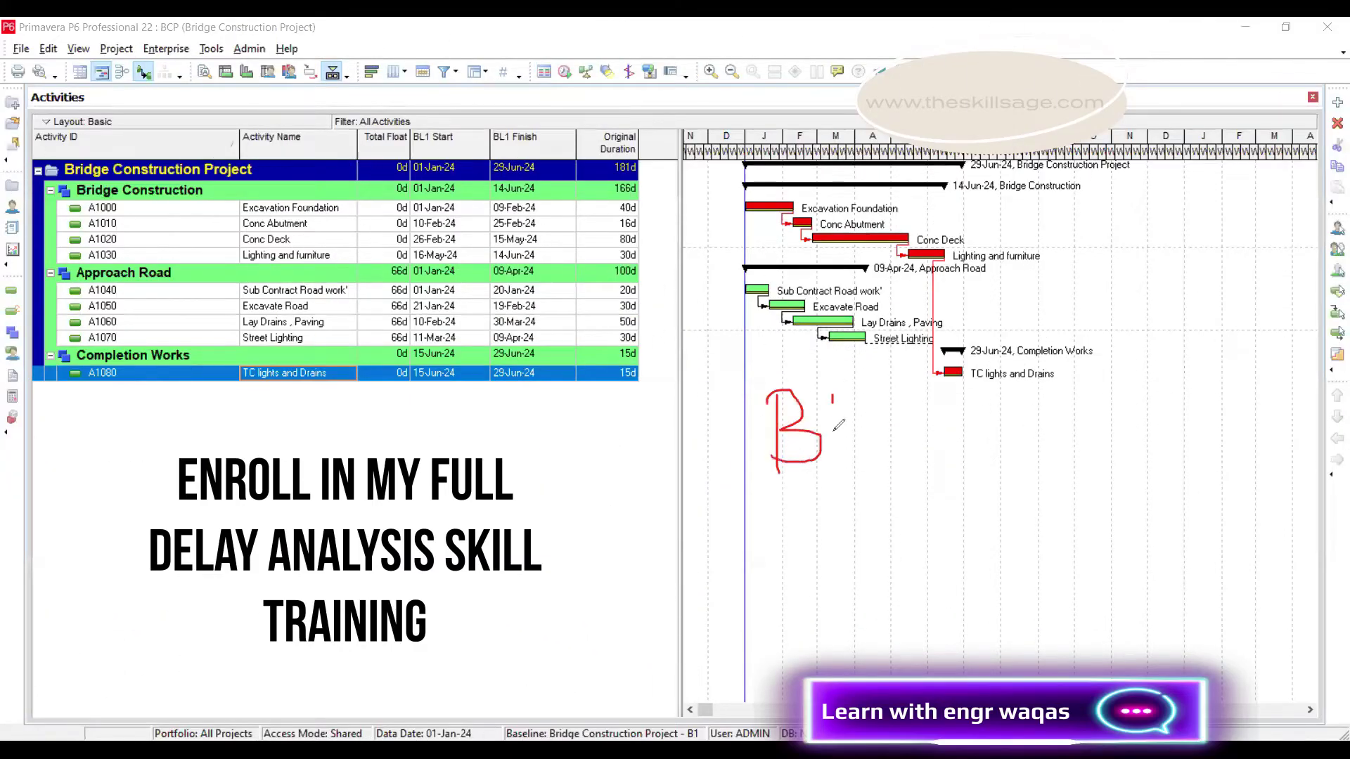
mouse_move(700, 415)
left_mouse_down()
mouse_move(698, 475)
mouse_move(678, 469)
mouse_move(717, 432)
mouse_move(696, 407)
left_mouse_up()
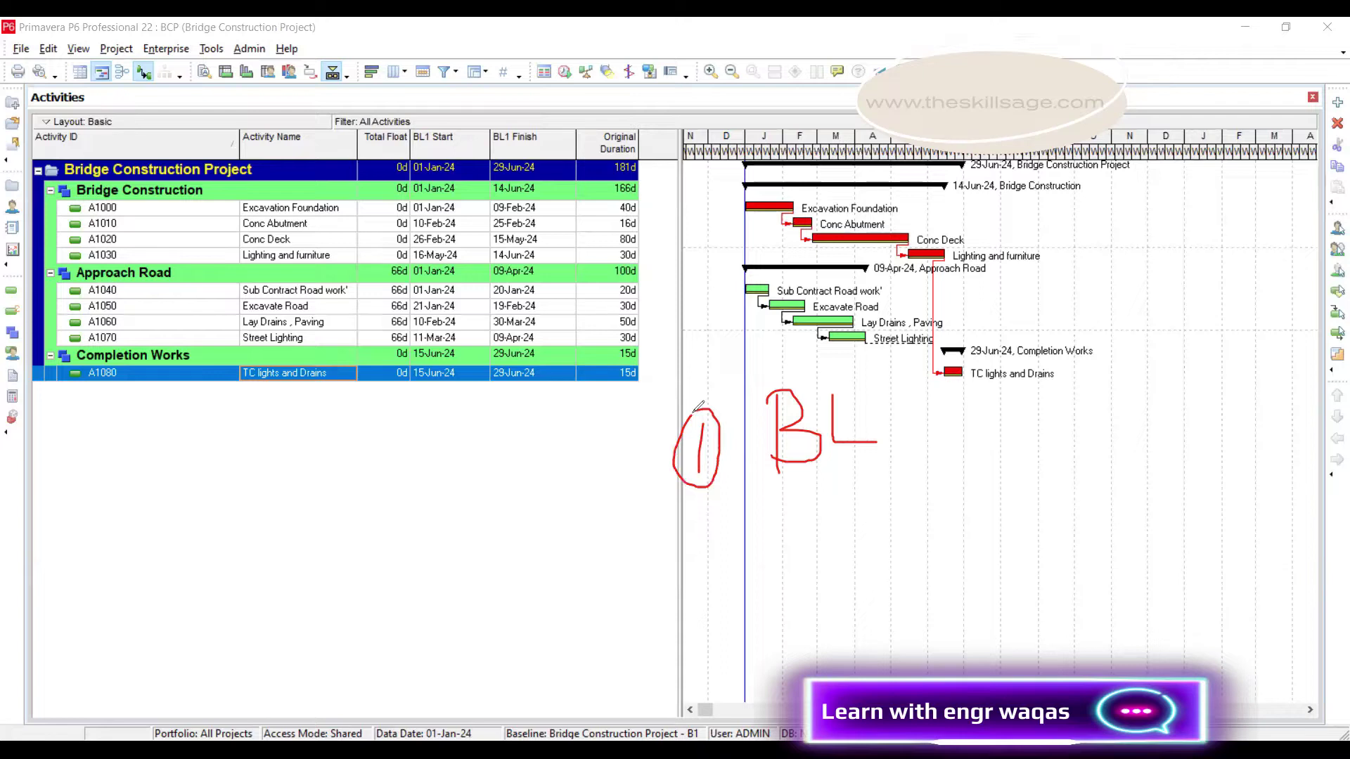
- Handwrite a second note, a circled 2 with "Divide 2 month", under the first one and underline "BL"
mouse_move(701, 524)
left_mouse_down()
mouse_move(731, 556)
mouse_move(691, 511)
mouse_move(736, 572)
mouse_move(734, 509)
left_mouse_up()
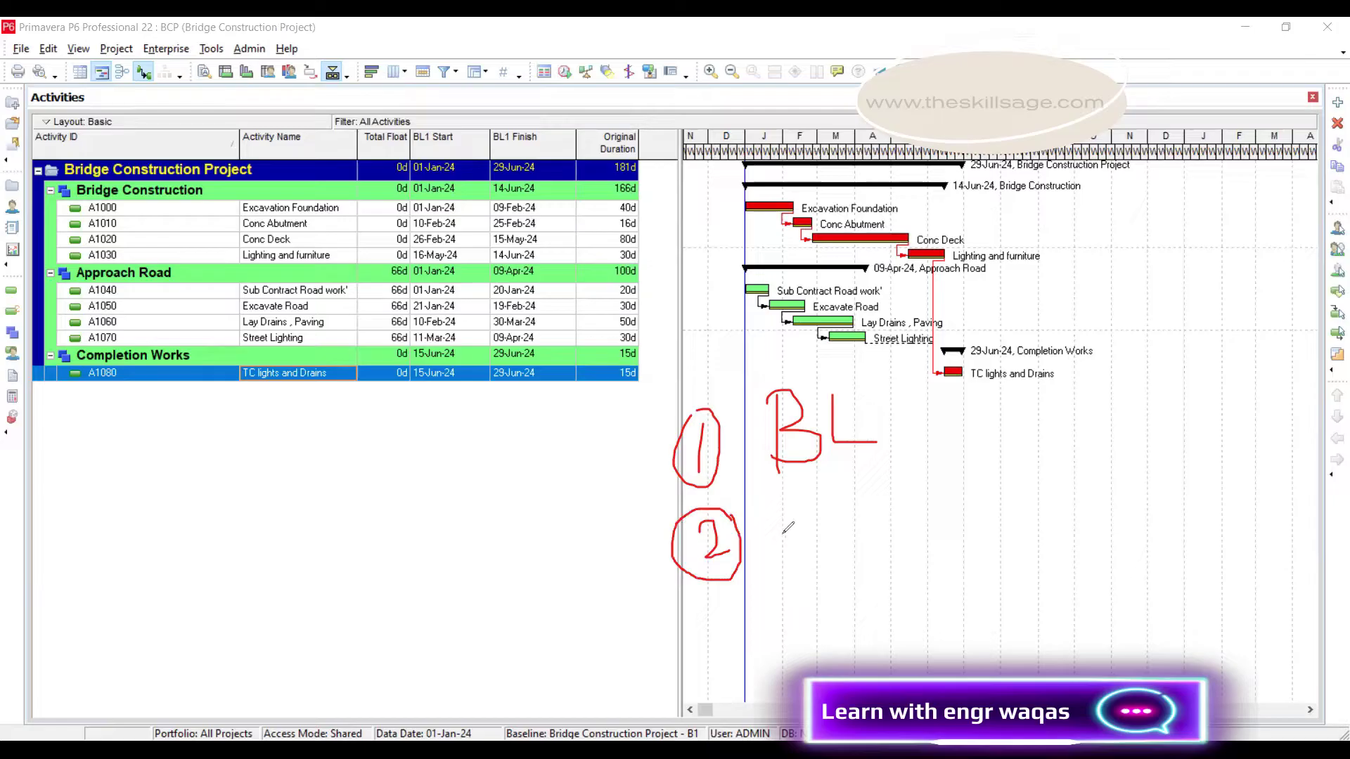
left_click_drag(773, 476, 887, 472)
left_click_drag(745, 102, 744, 124)
left_click_drag(788, 502, 796, 560)
mouse_move(864, 527)
left_mouse_down()
mouse_move(866, 549)
mouse_move(901, 520)
mouse_move(908, 550)
mouse_move(956, 532)
left_mouse_up()
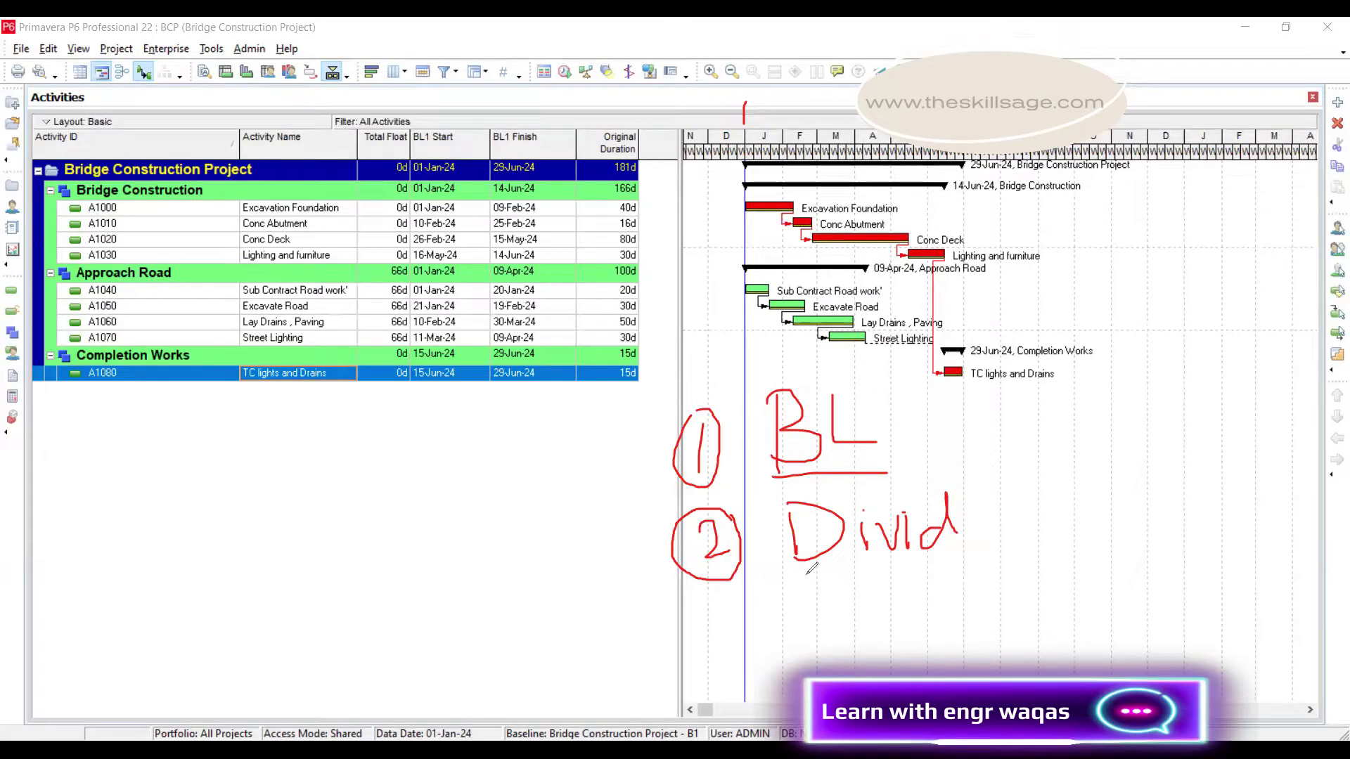
mouse_move(957, 533)
left_mouse_down()
mouse_move(983, 527)
mouse_move(956, 512)
mouse_move(982, 544)
left_mouse_up()
mouse_move(1072, 500)
left_mouse_down()
mouse_move(1058, 538)
mouse_move(1091, 534)
mouse_move(1058, 503)
mouse_move(1114, 519)
mouse_move(1181, 485)
mouse_move(1254, 492)
mouse_move(1284, 520)
left_mouse_up()
left_click_drag(1223, 468, 1242, 460)
- Draw three vertical lines over the Gantt bars at the ends of February, April and June to mark two-month windows
left_click_drag(818, 128, 830, 337)
left_click_drag(891, 133, 894, 337)
left_click_drag(960, 140, 962, 371)
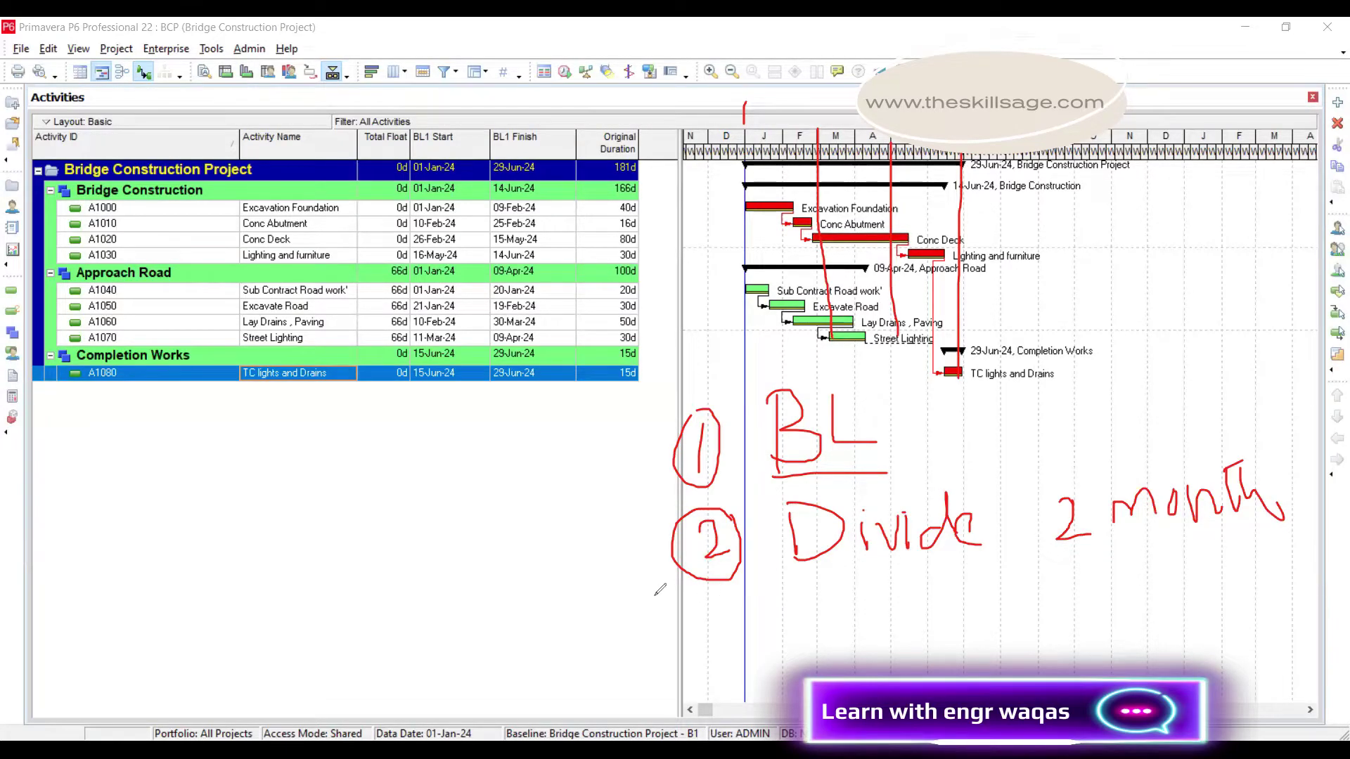
- Handwrite the third note, "3 – update", below the activity table
mouse_move(153, 426)
left_mouse_down()
mouse_move(204, 455)
mouse_move(180, 462)
left_mouse_up()
mouse_move(211, 445)
left_mouse_down()
mouse_move(322, 458)
mouse_move(348, 485)
left_mouse_up()
mouse_move(346, 421)
left_mouse_down()
mouse_move(348, 448)
mouse_move(397, 406)
mouse_move(408, 471)
mouse_move(430, 430)
mouse_move(458, 443)
mouse_move(489, 430)
mouse_move(471, 406)
left_mouse_up()
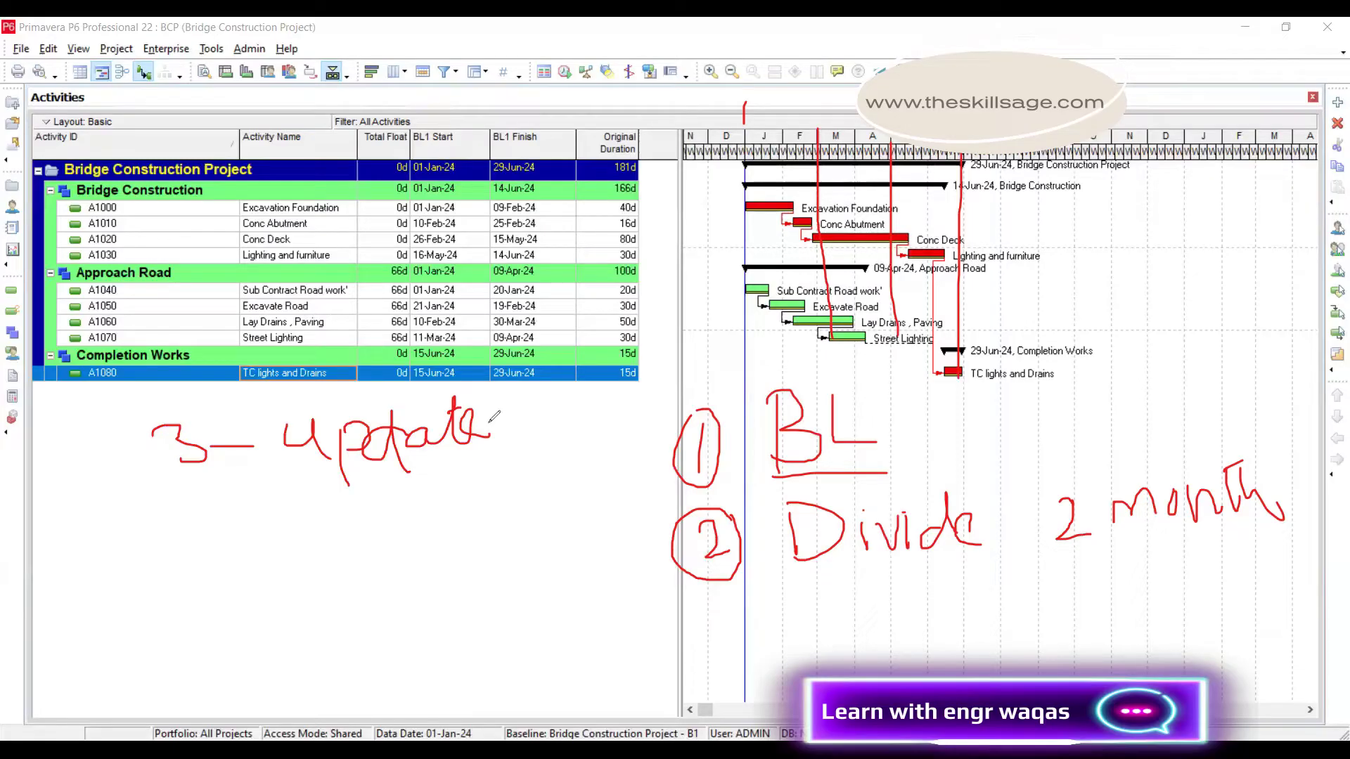
- Handwrite the fourth note, "4) – Comparison", beneath the update note
left_click_drag(176, 496, 202, 528)
mouse_move(189, 501)
left_mouse_down()
mouse_move(194, 556)
mouse_move(246, 580)
mouse_move(318, 541)
left_mouse_up()
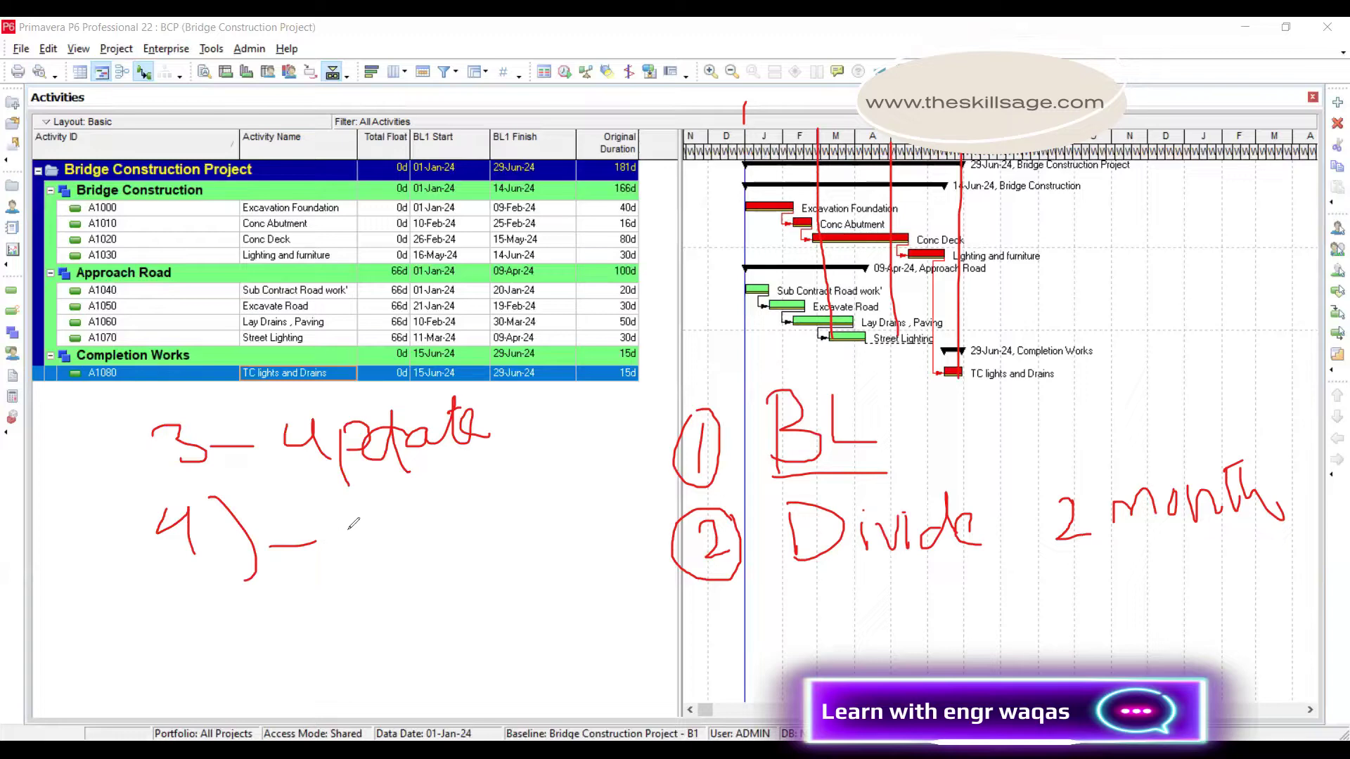
mouse_move(367, 501)
left_mouse_down()
mouse_move(398, 549)
mouse_move(403, 512)
mouse_move(467, 531)
mouse_move(485, 571)
left_mouse_up()
mouse_move(473, 496)
left_mouse_down()
mouse_move(482, 522)
mouse_move(500, 510)
mouse_move(542, 537)
mouse_move(582, 497)
left_mouse_up()
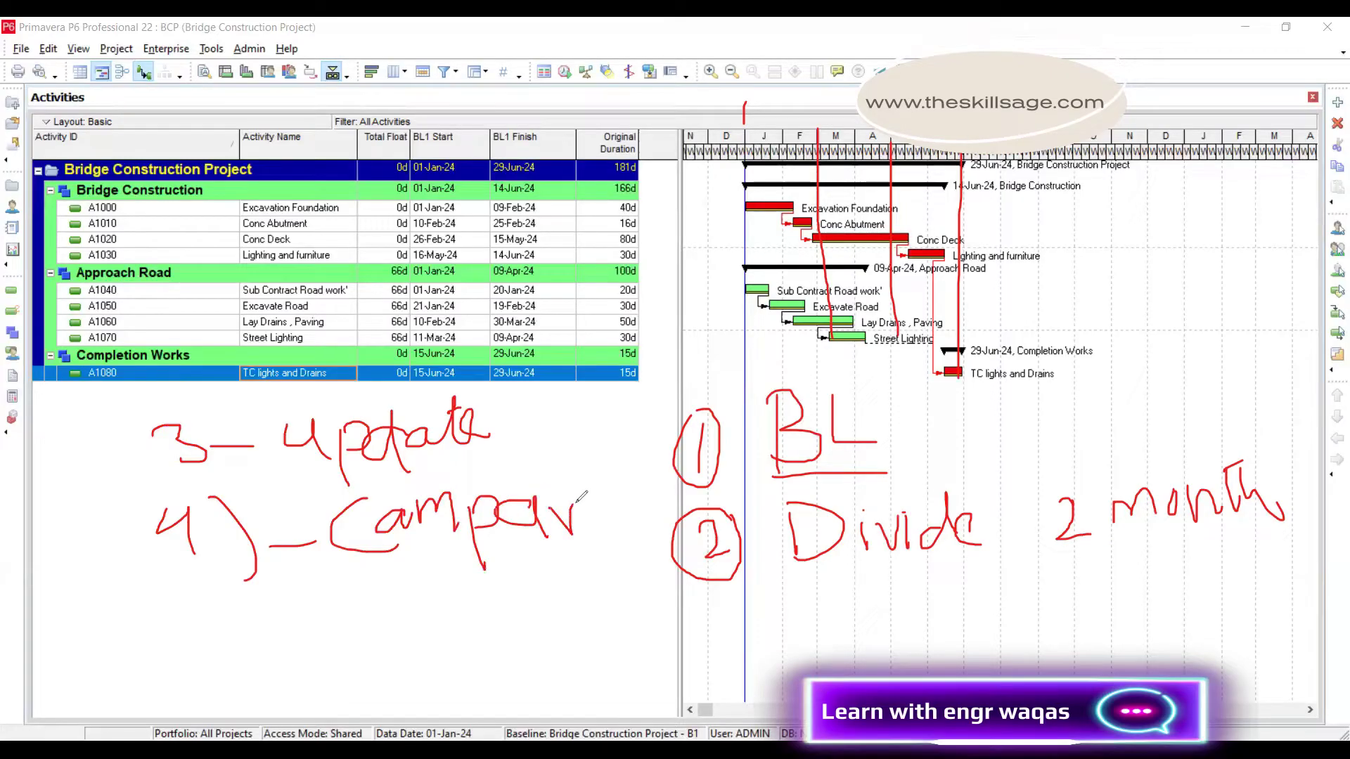
mouse_move(583, 492)
left_mouse_down()
mouse_move(594, 532)
mouse_move(613, 509)
mouse_move(604, 526)
left_mouse_up()
left_click_drag(637, 500, 679, 492)
- Handwrite the fifth note, a circled 5 with "Impact", and underline it
mouse_move(197, 595)
left_mouse_down()
mouse_move(158, 606)
mouse_move(176, 630)
left_mouse_up()
left_click_drag(202, 581, 220, 566)
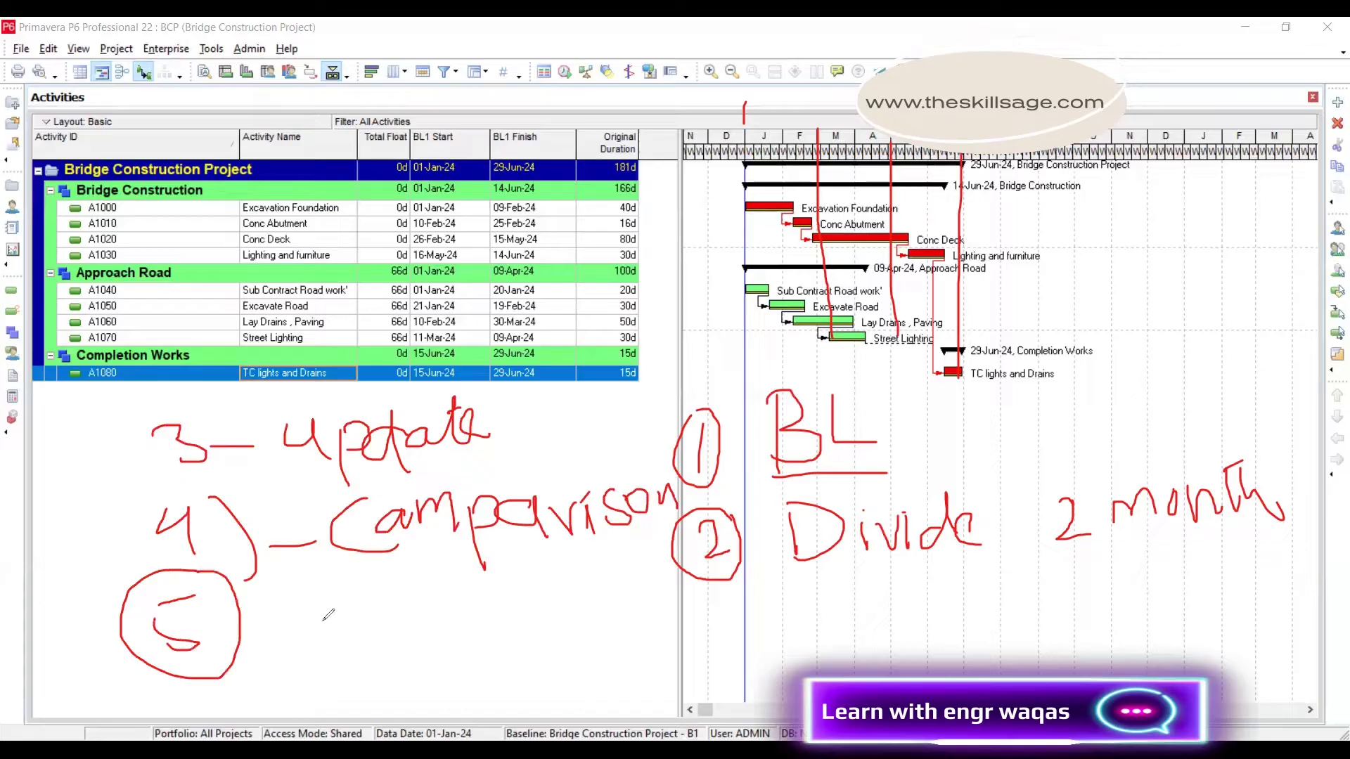
mouse_move(281, 598)
left_mouse_down()
mouse_move(331, 592)
mouse_move(305, 655)
mouse_move(352, 644)
left_mouse_up()
mouse_move(353, 641)
left_mouse_down()
mouse_move(365, 622)
mouse_move(386, 636)
mouse_move(426, 612)
mouse_move(493, 631)
mouse_move(554, 571)
mouse_move(568, 590)
left_mouse_up()
left_click_drag(438, 676, 618, 671)
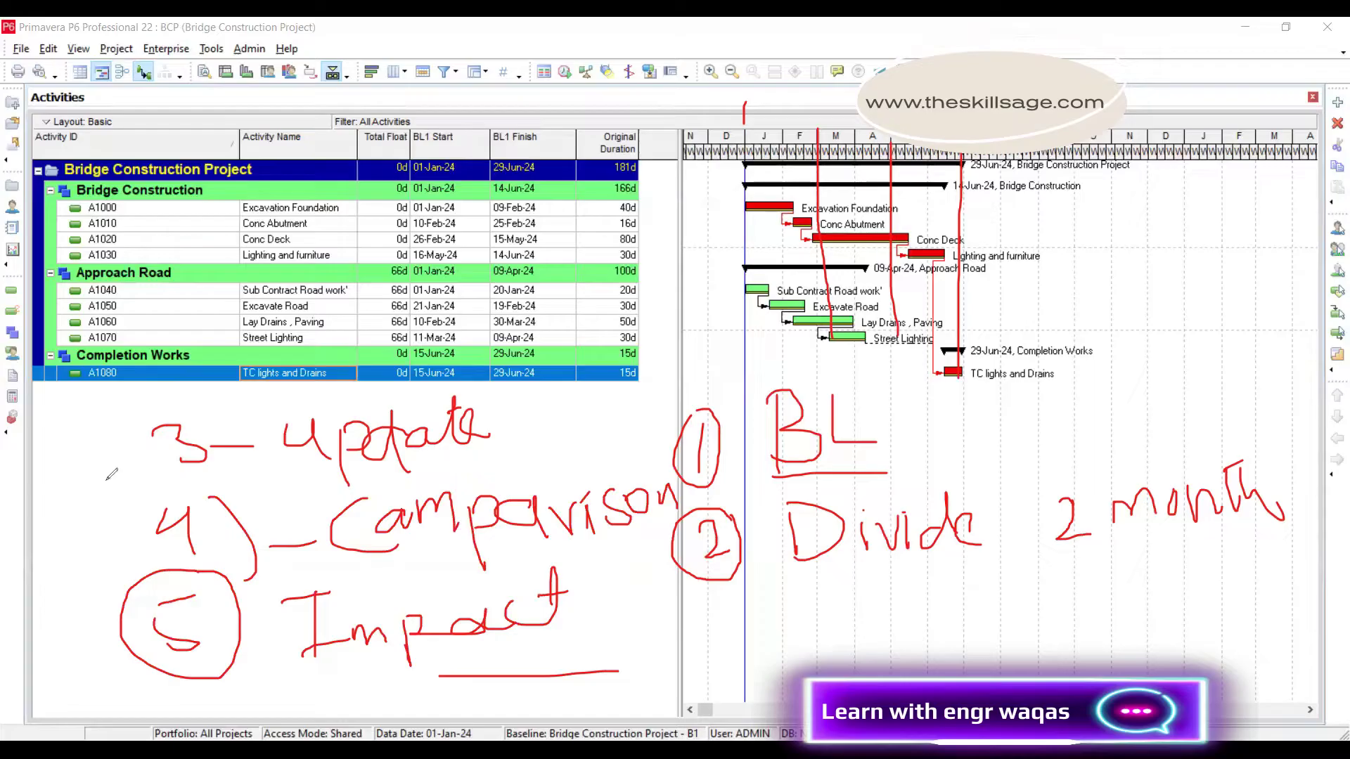
- Erase all handwritten notes from the screen and leave the drawing mode
key("e")
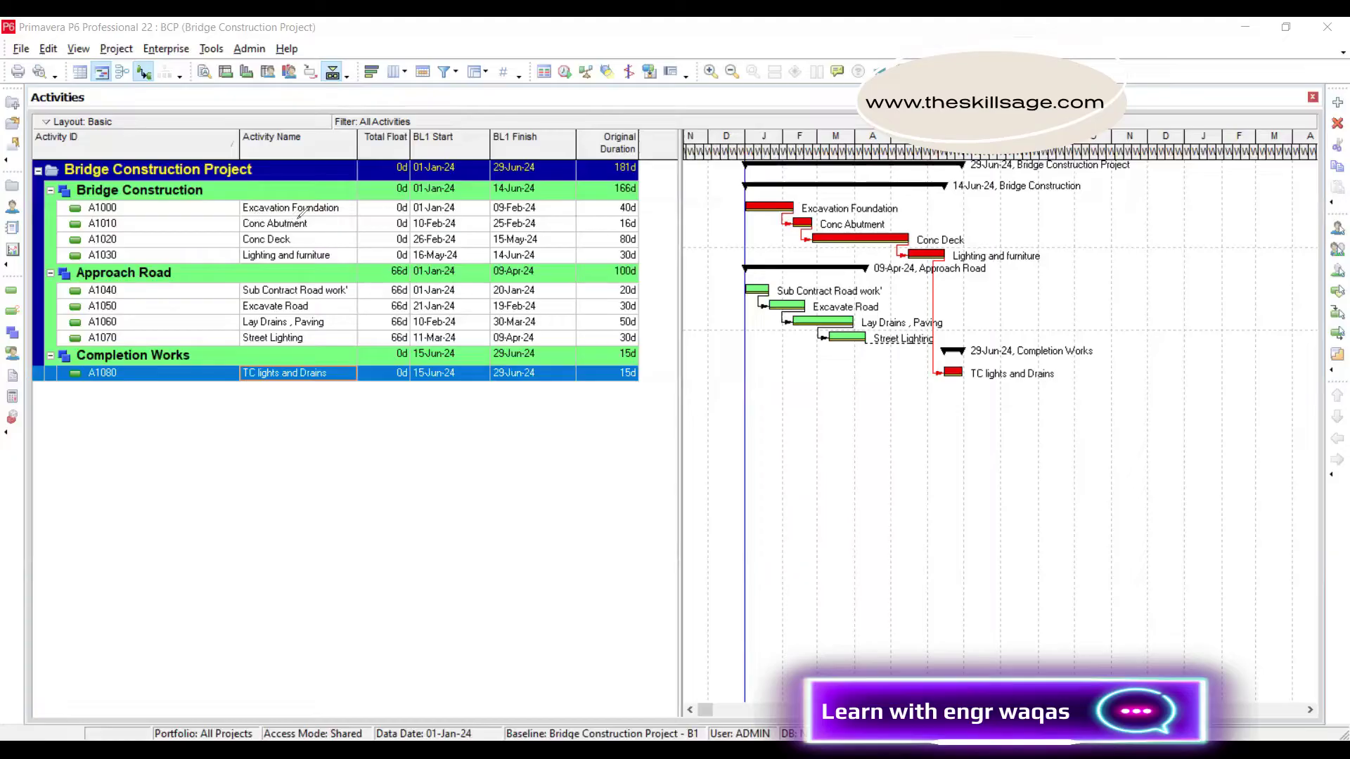
mouse_move(338, 189)
left_mouse_down()
mouse_move(349, 197)
mouse_move(372, 165)
left_mouse_up()
left_click_drag(357, 268, 386, 239)
key("Escape")
- Check the Bridge Construction Project's saved baseline in Maintain Baselines, then glance at the Windows Analysis PDF in Acrobat and return to the schedule
left_click(128, 52)
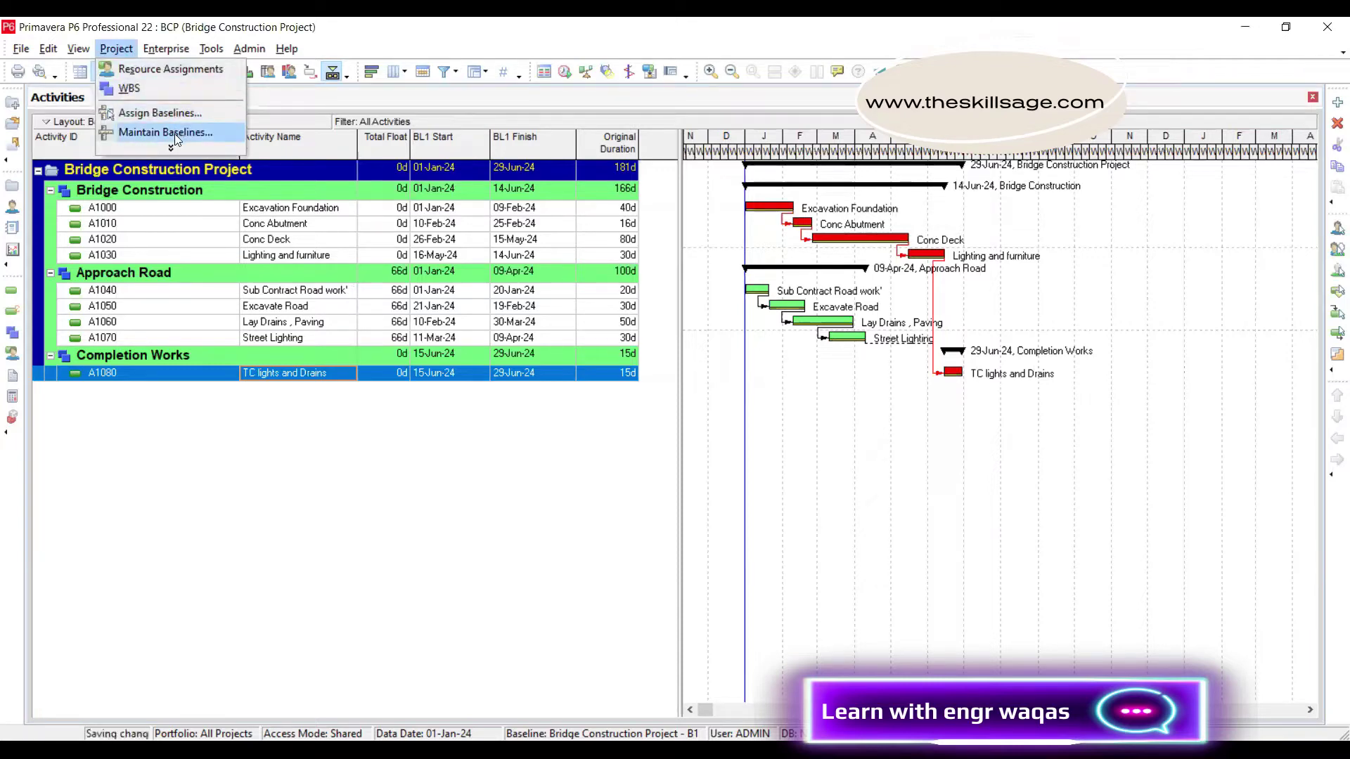
left_click(174, 133)
left_click(519, 295)
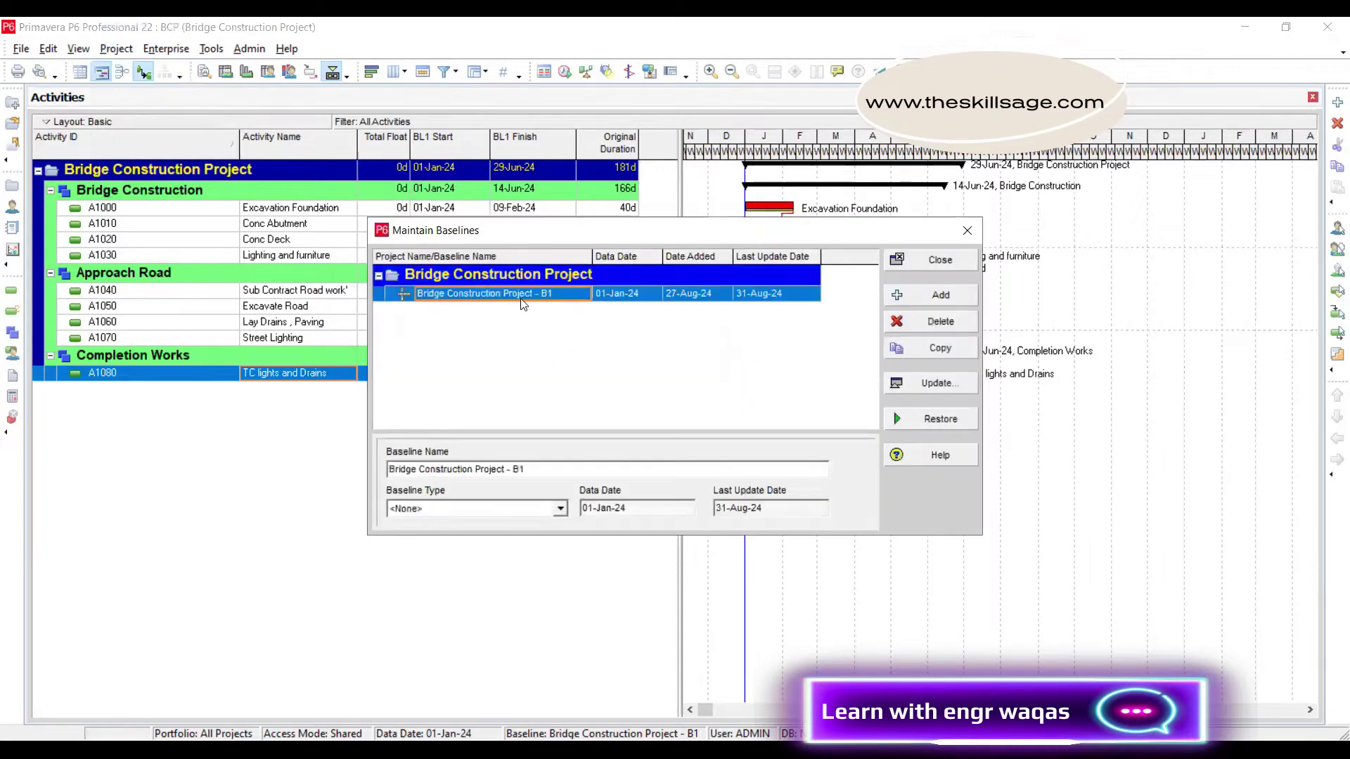
left_click(969, 231)
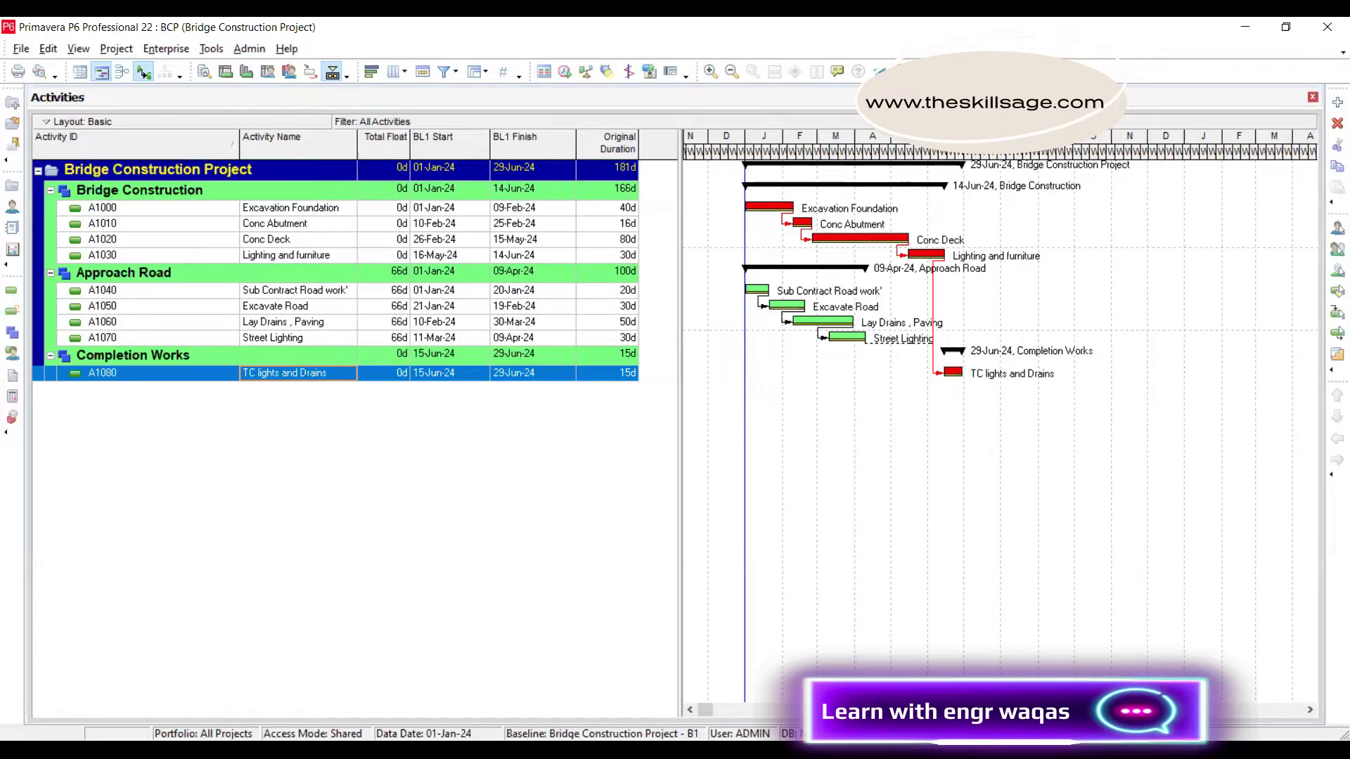
key("alt+Tab")
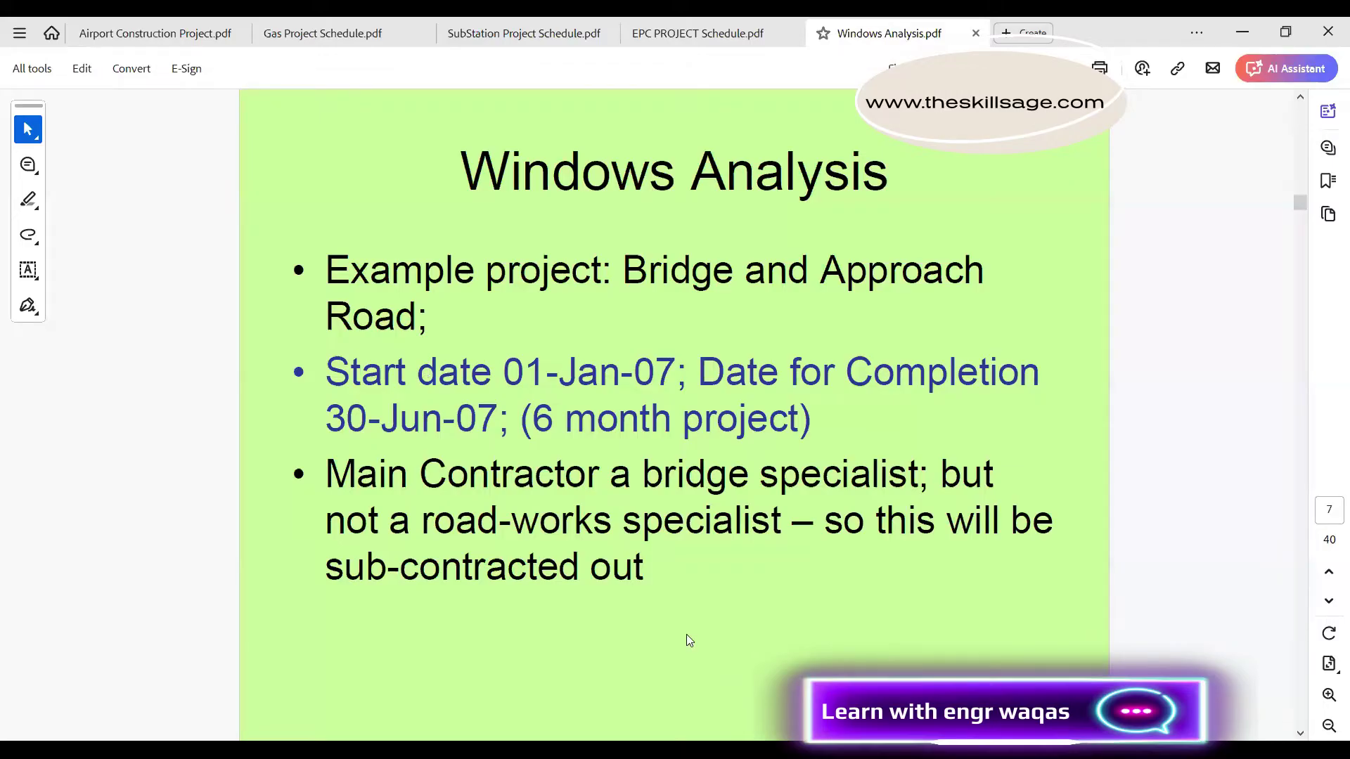
key("alt+Tab")
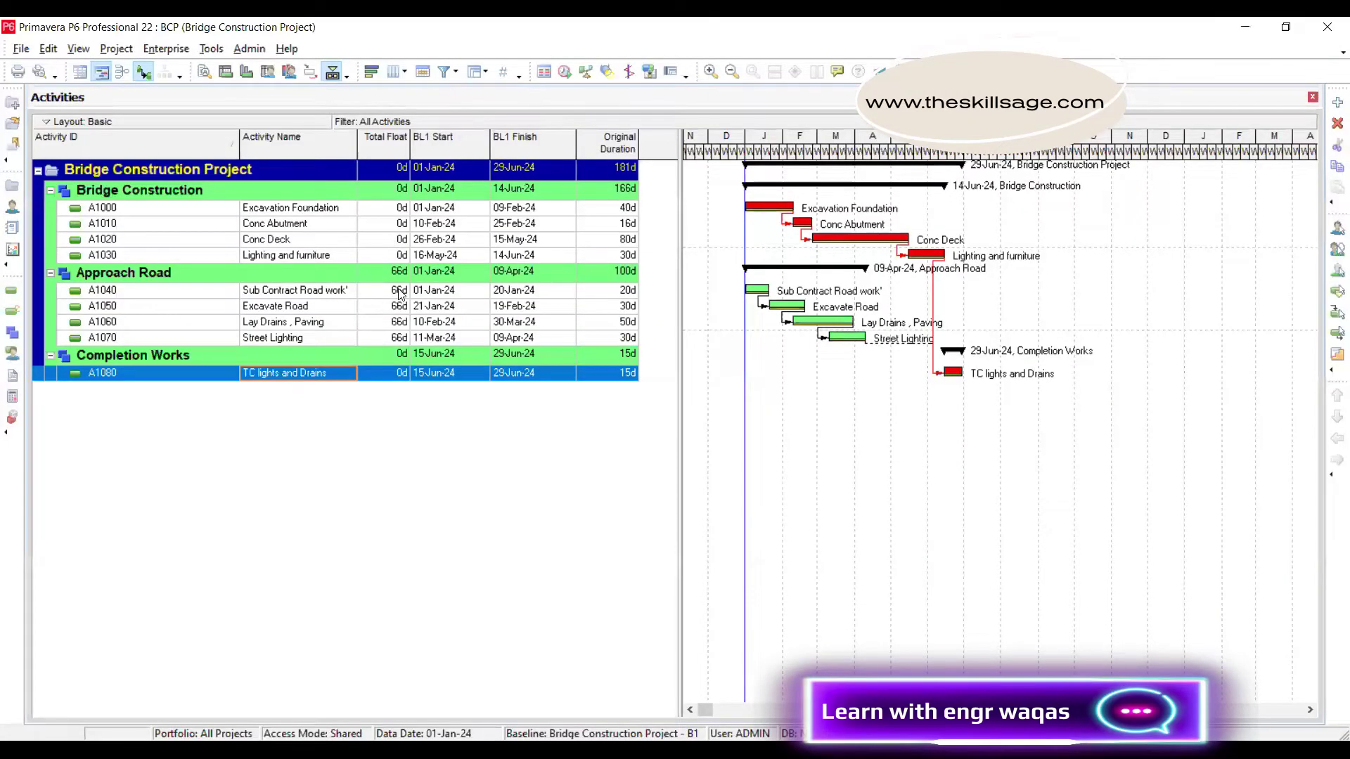
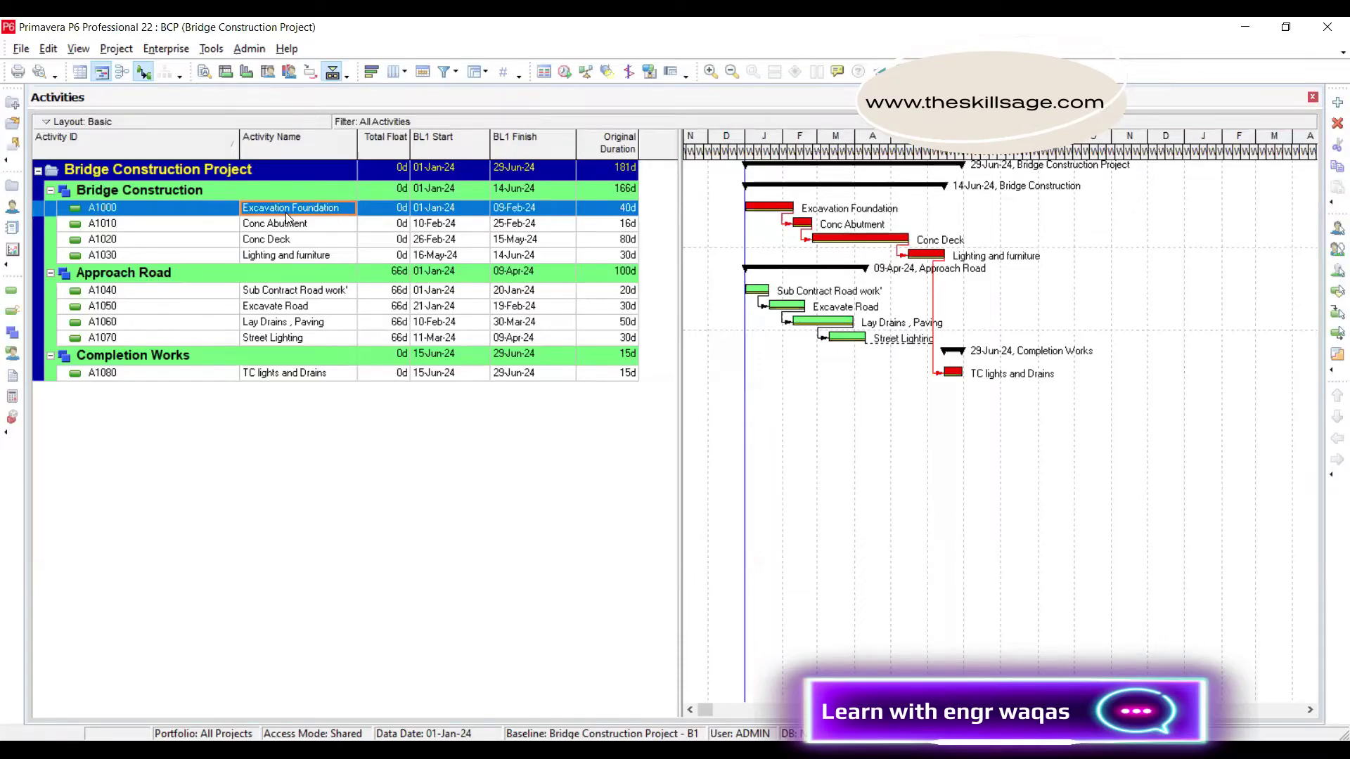
left_click(260, 169)
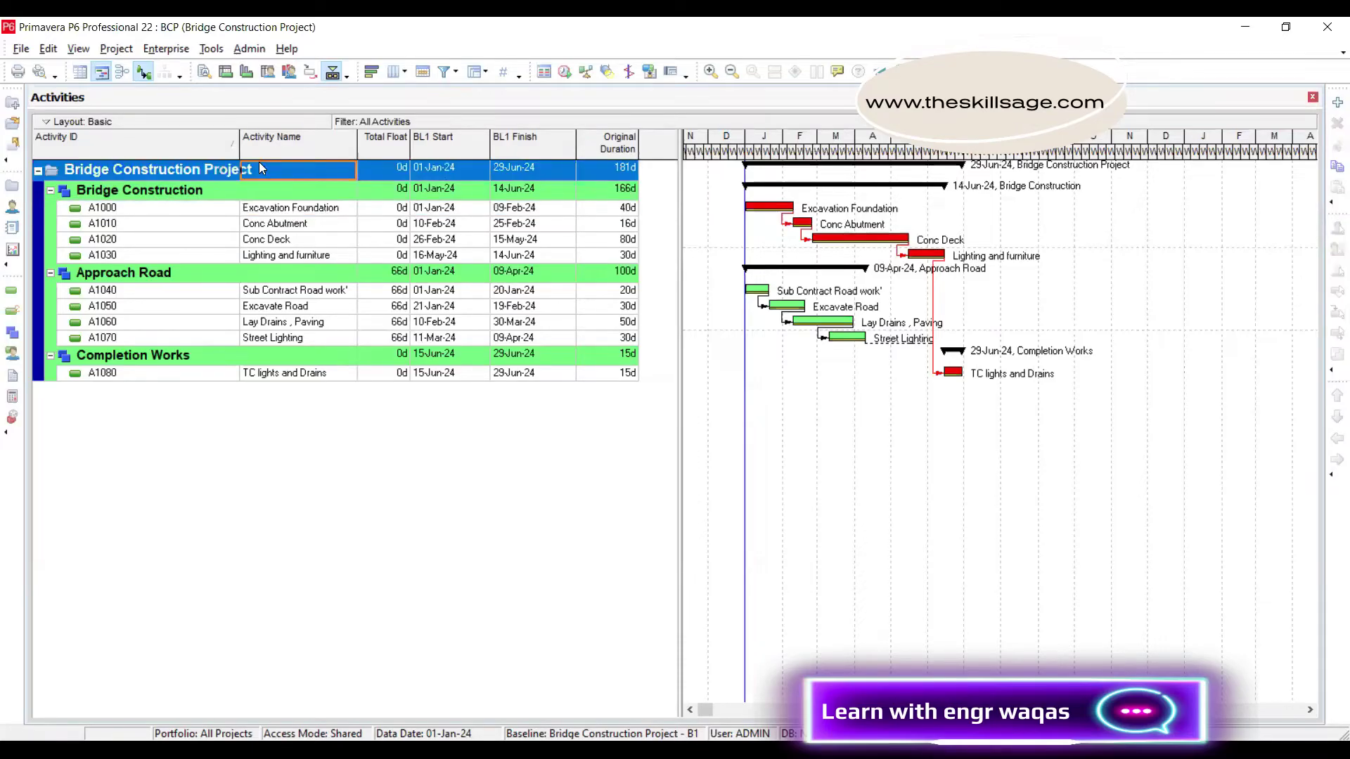
left_click(257, 209)
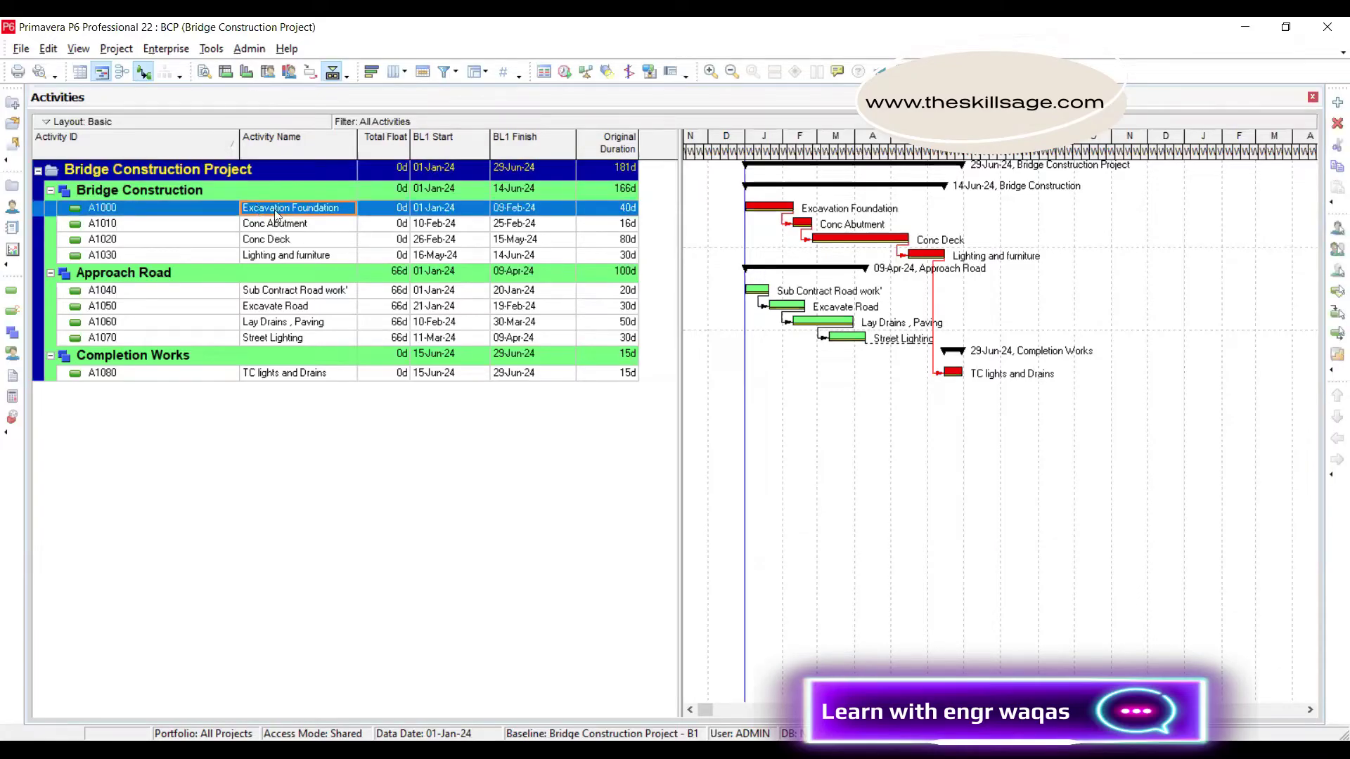
left_click(282, 218)
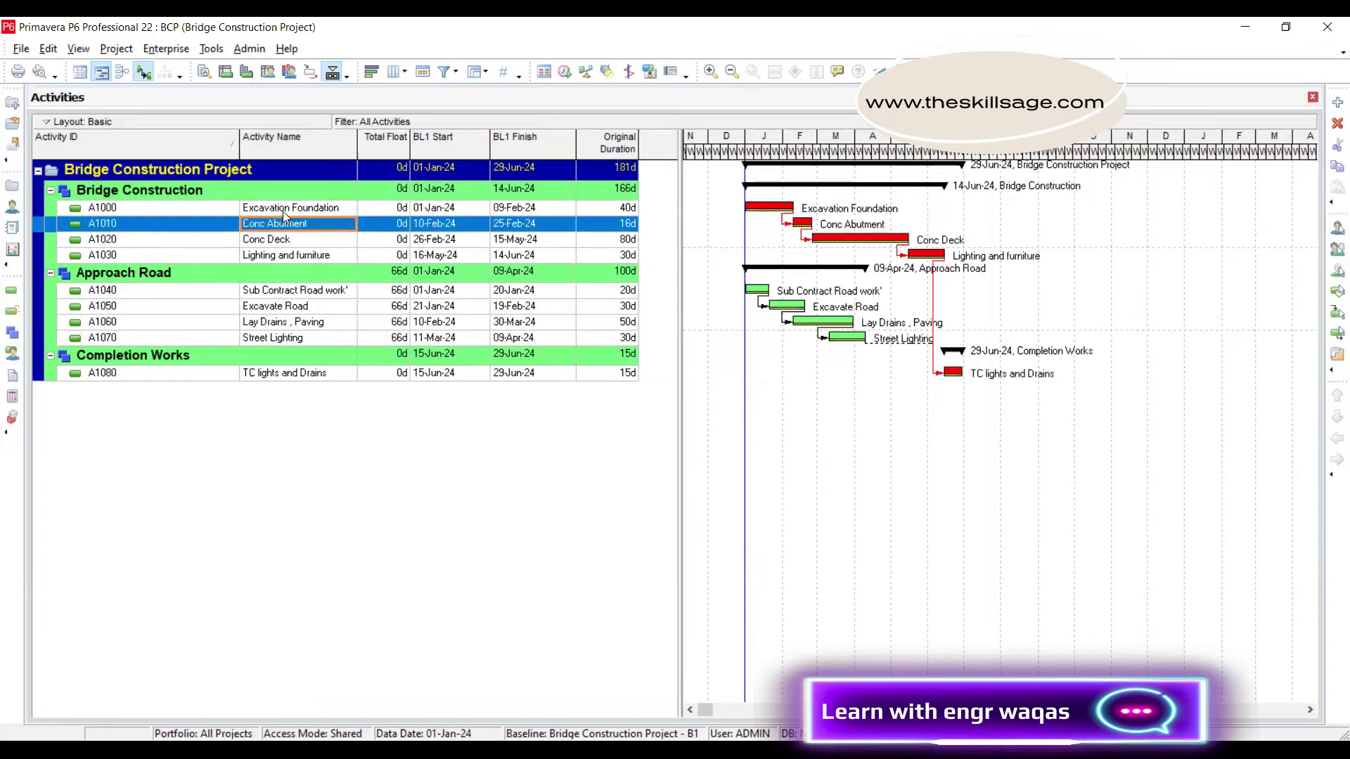
- Add a new WBS element under Bridge Construction Project and move it above Bridge Construction
left_click(290, 172)
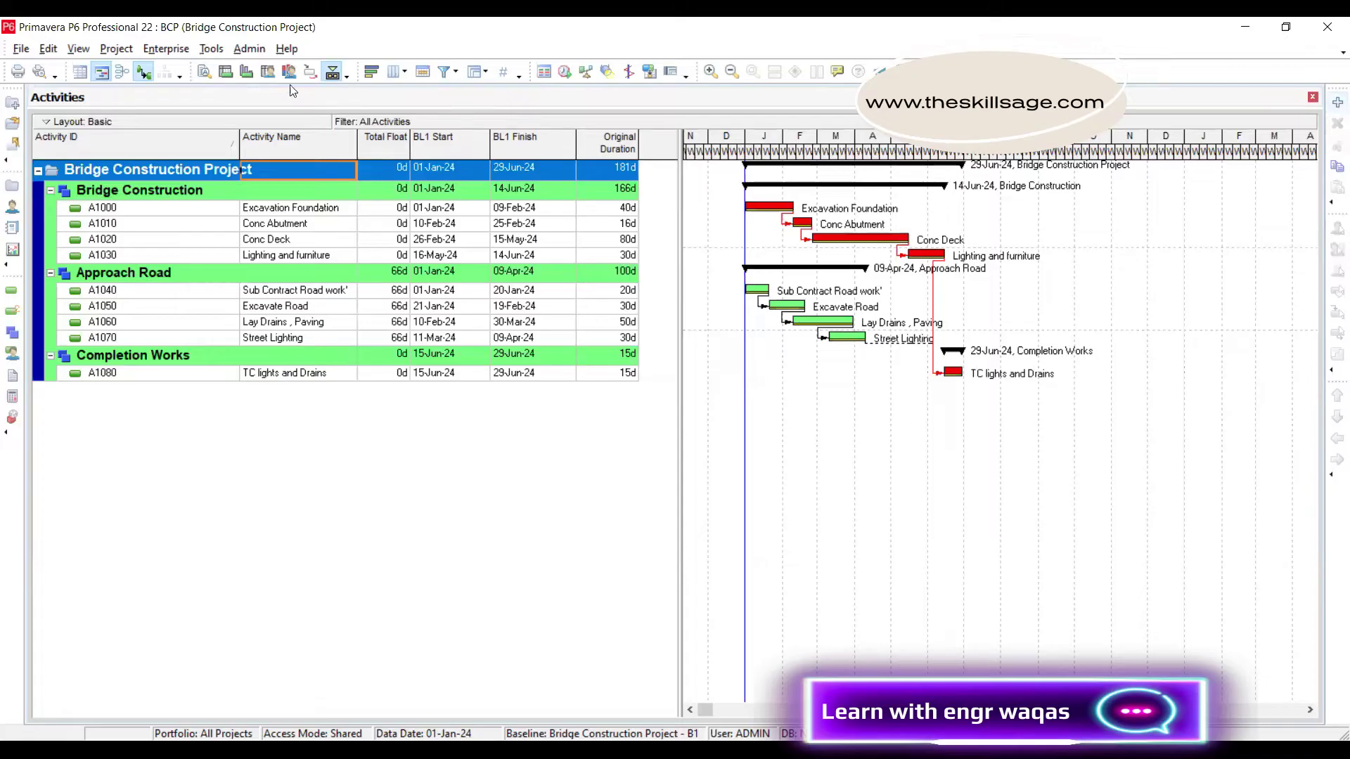
left_click(117, 49)
left_click(147, 86)
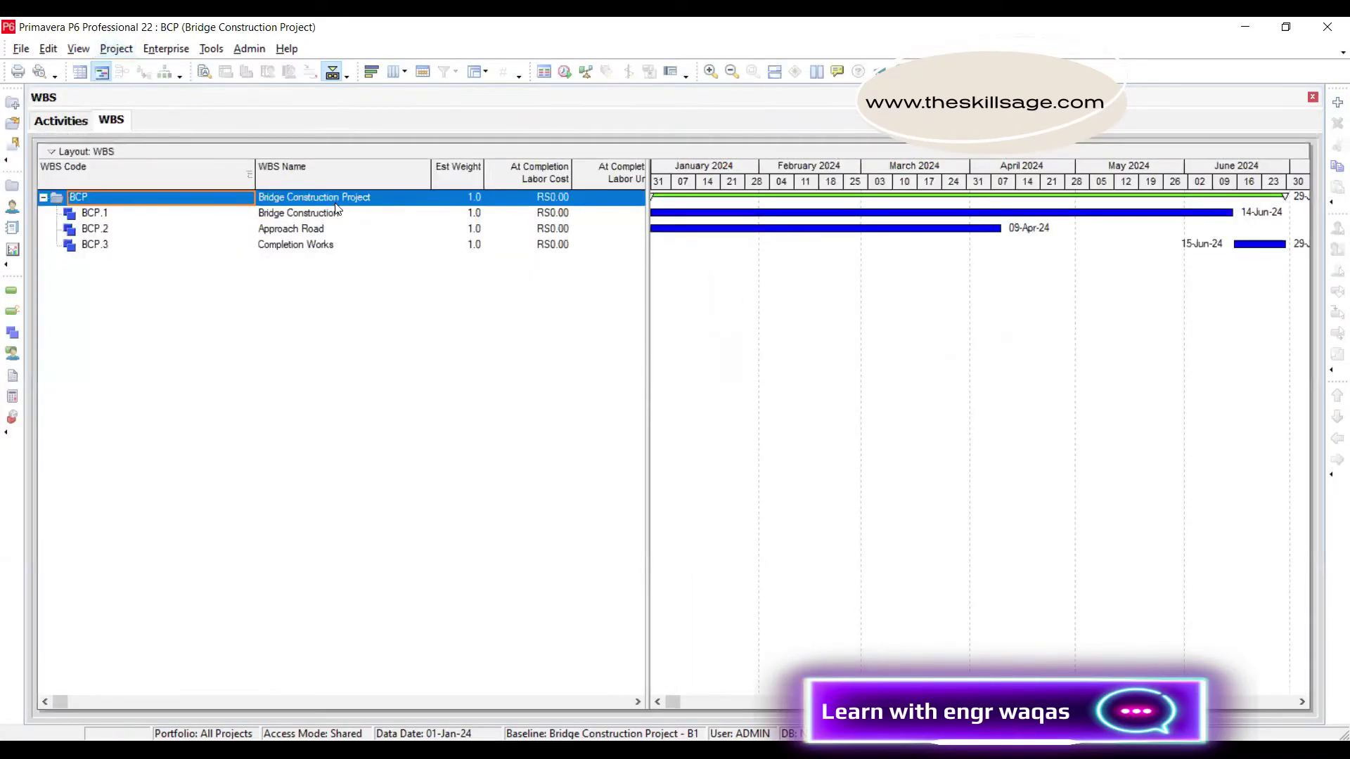
left_click(1337, 102)
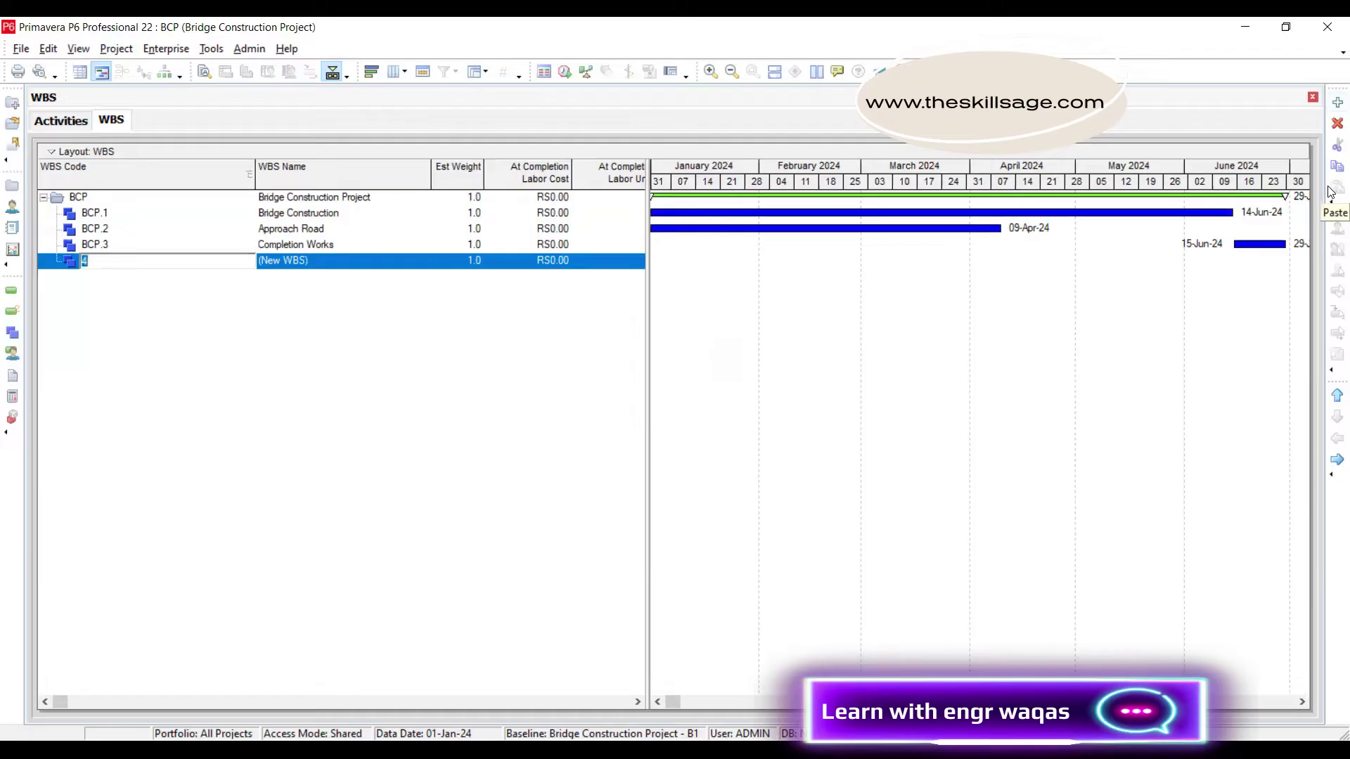
left_click(1334, 396)
left_click(1334, 397)
left_click(1334, 396)
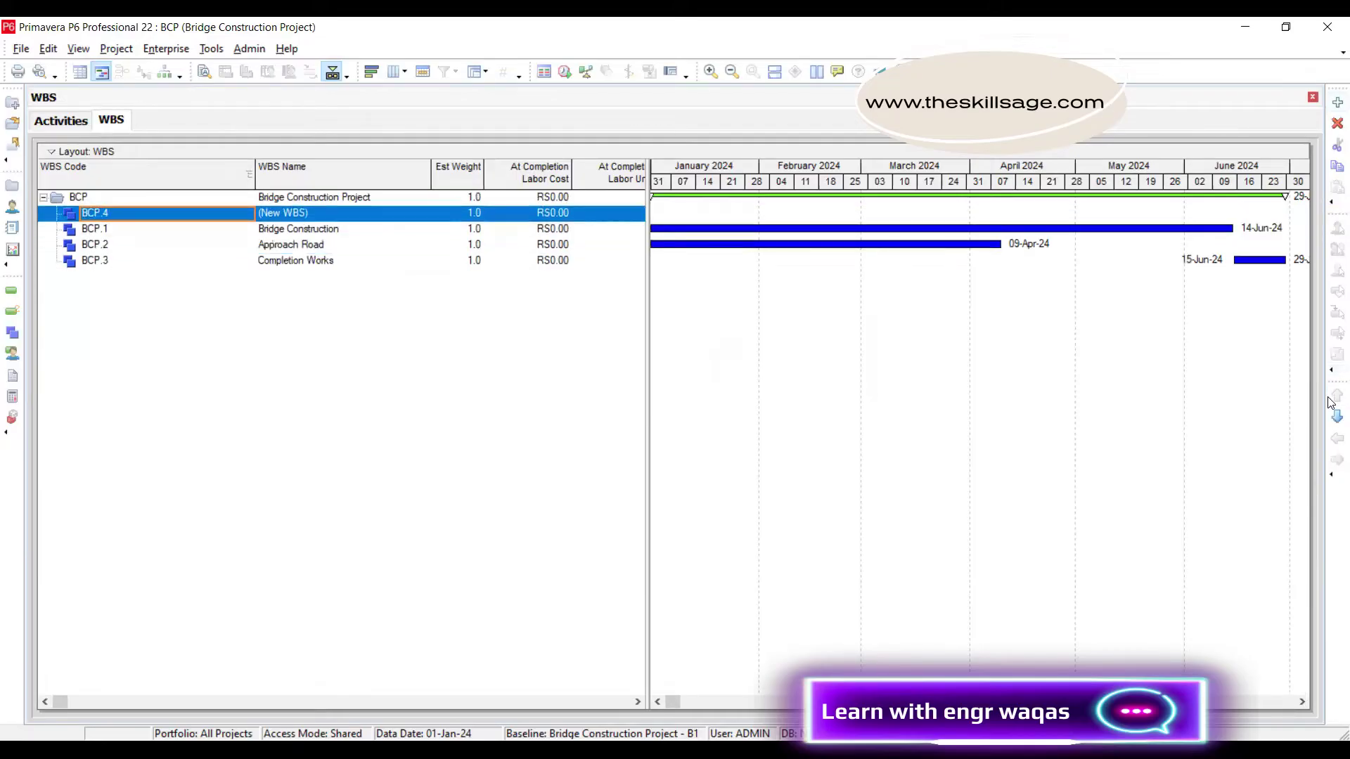
- Name the new WBS element "Risk/Delay events"
left_click(359, 213)
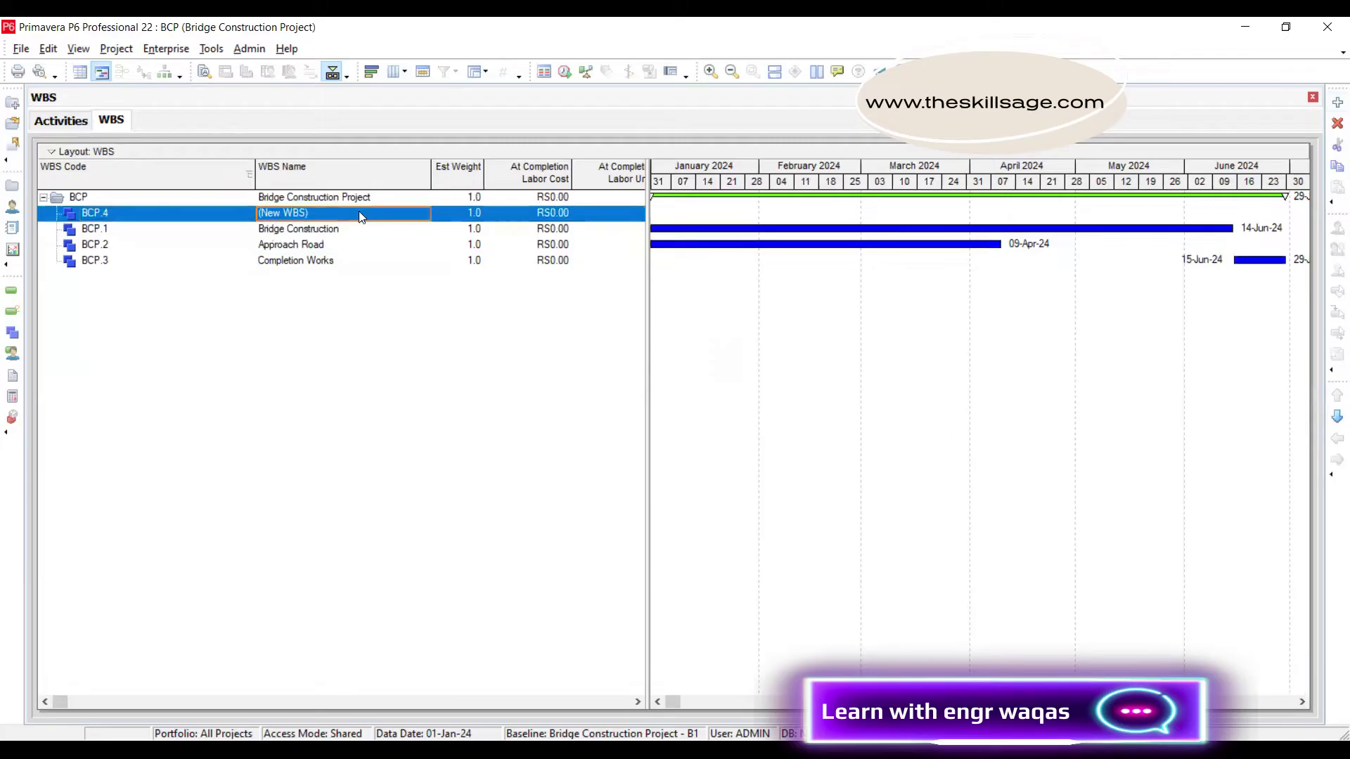
left_click(360, 213)
type("Ris")
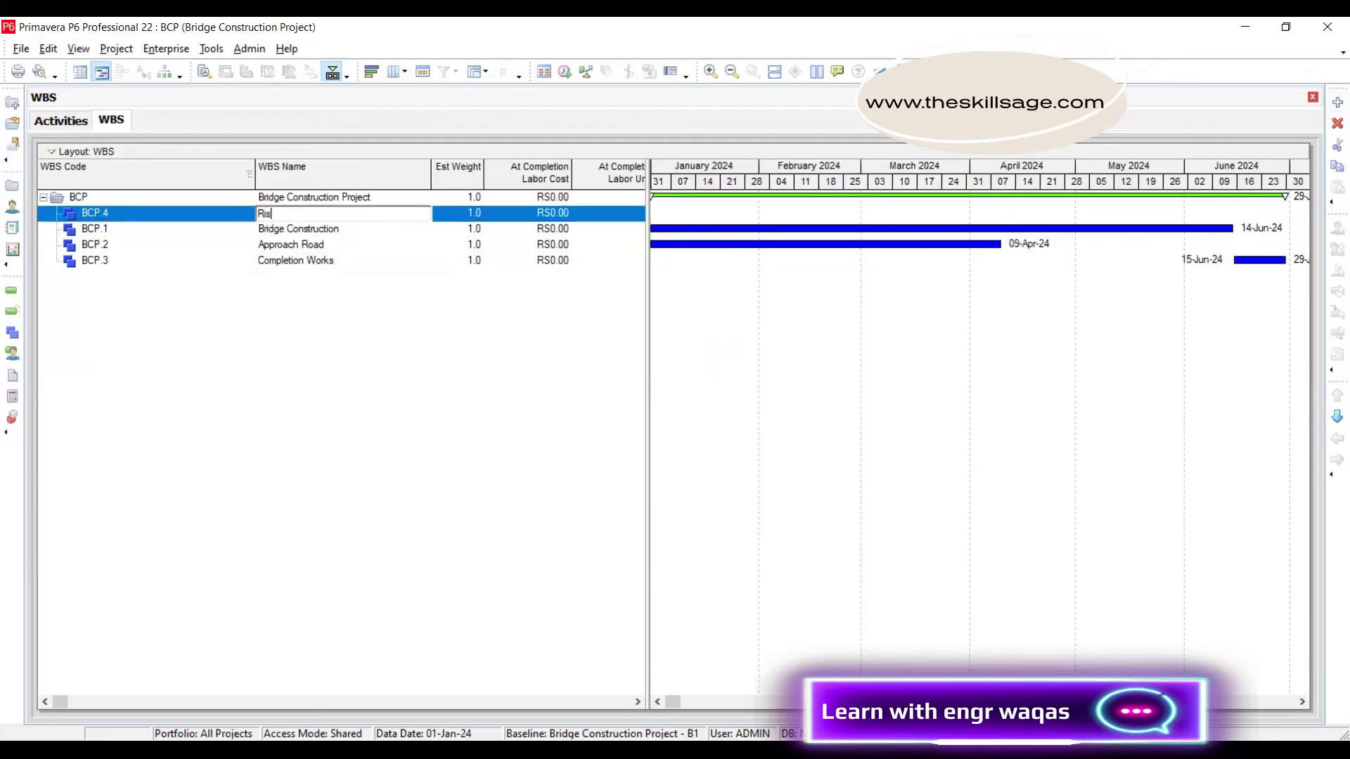
type("k/Delay events")
key("Return")
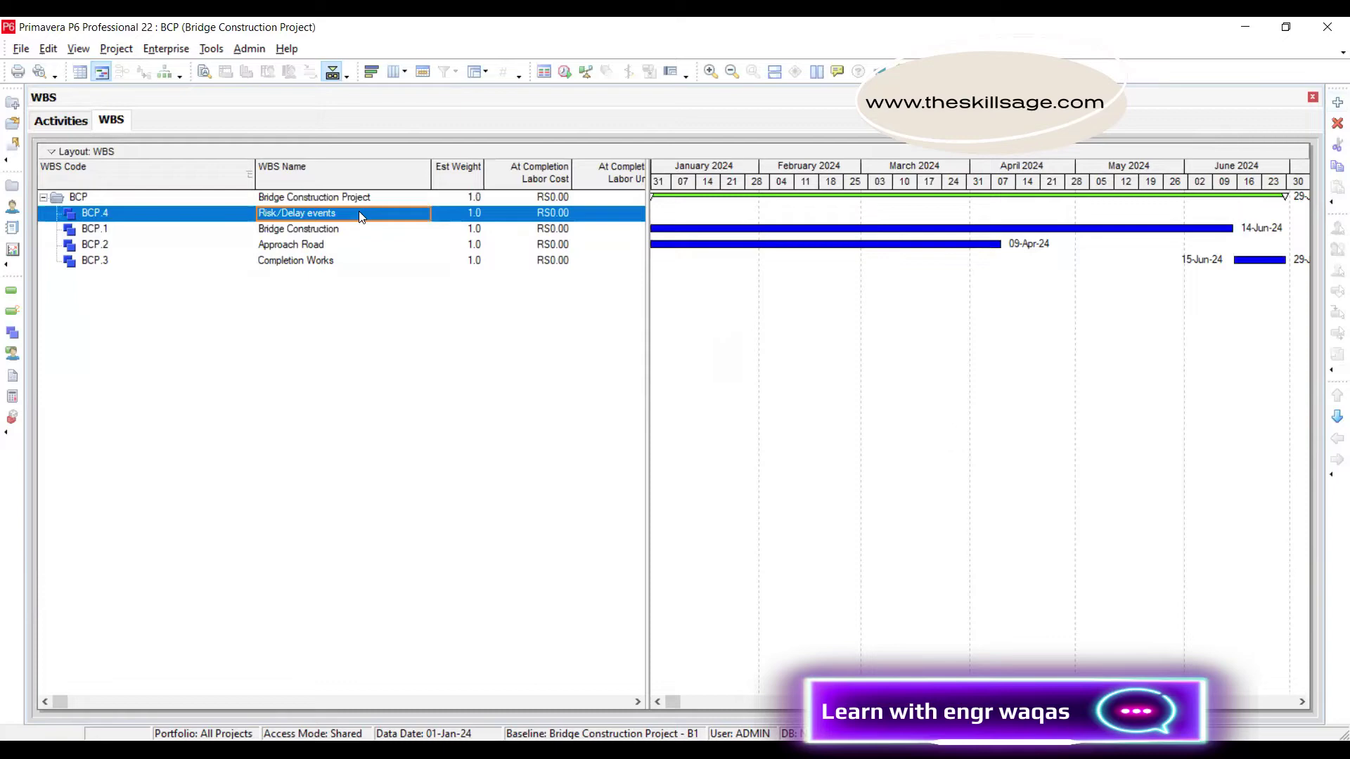
- Add an activity named "VO1/ Extra depth" under Risk/Delay events in the Activities view
left_click(59, 120)
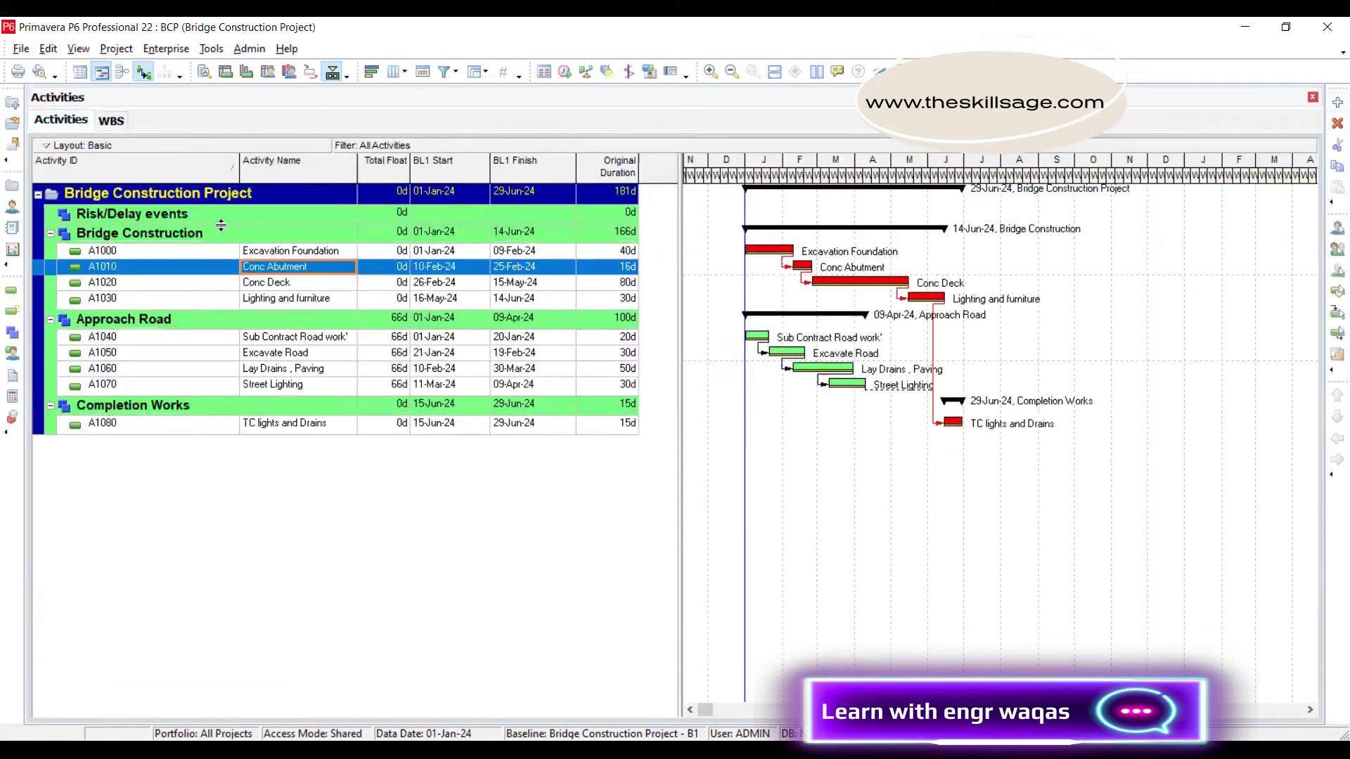
left_click(197, 214)
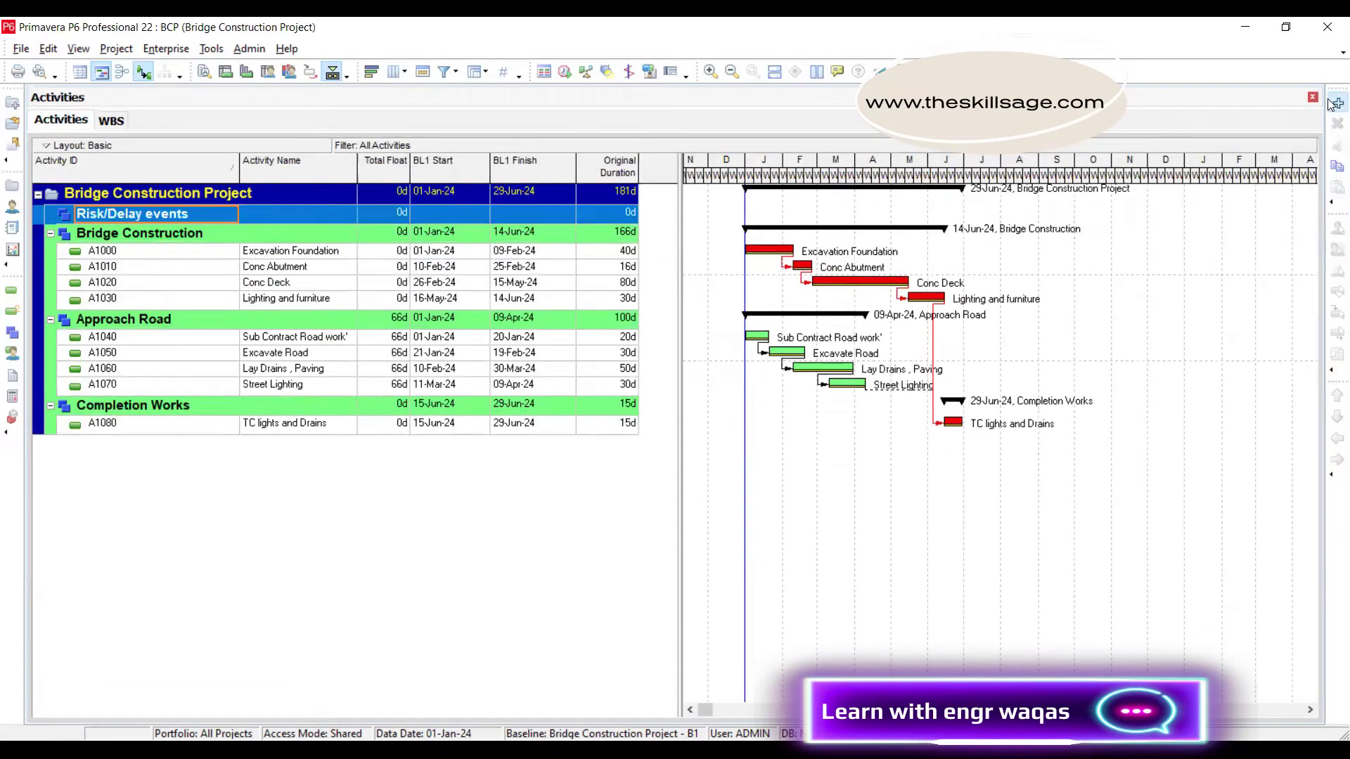
left_click(1330, 103)
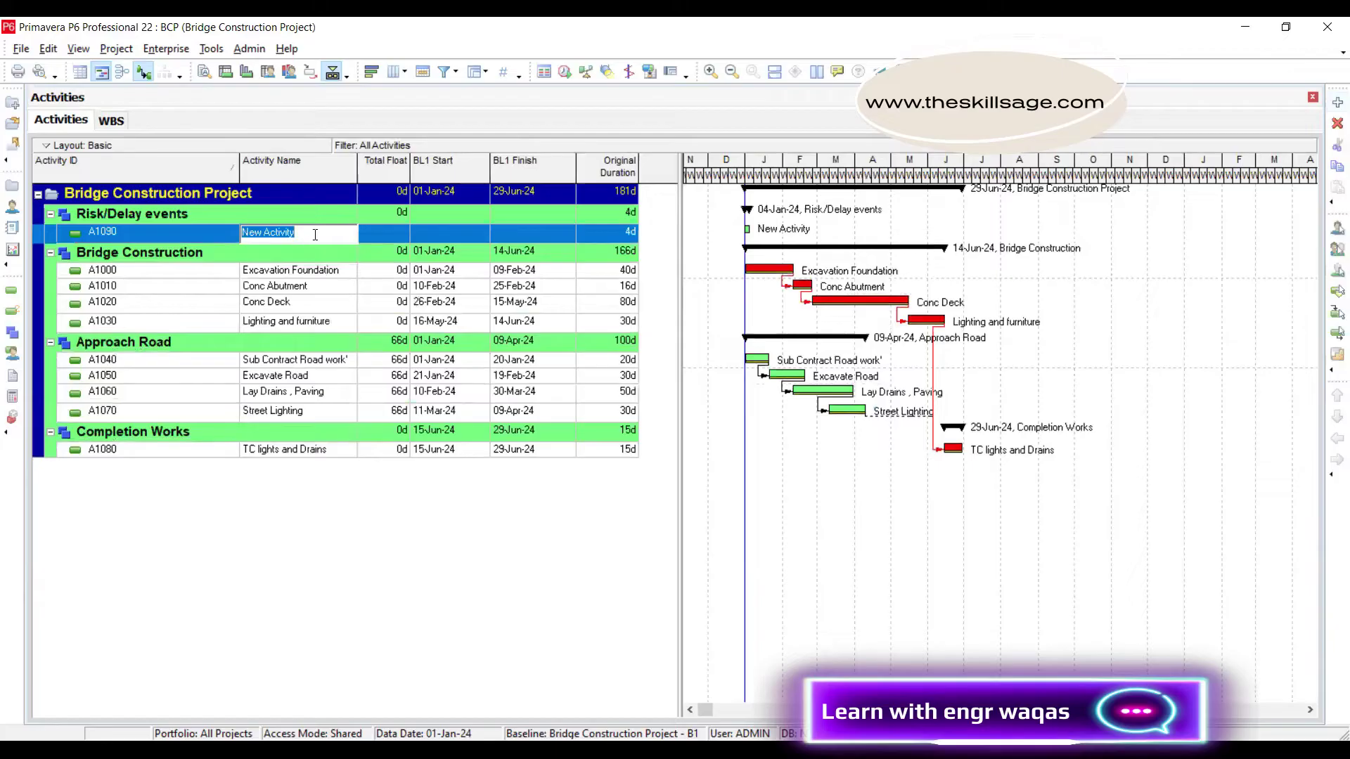
type("VO1/ Extra depth")
key("Return")
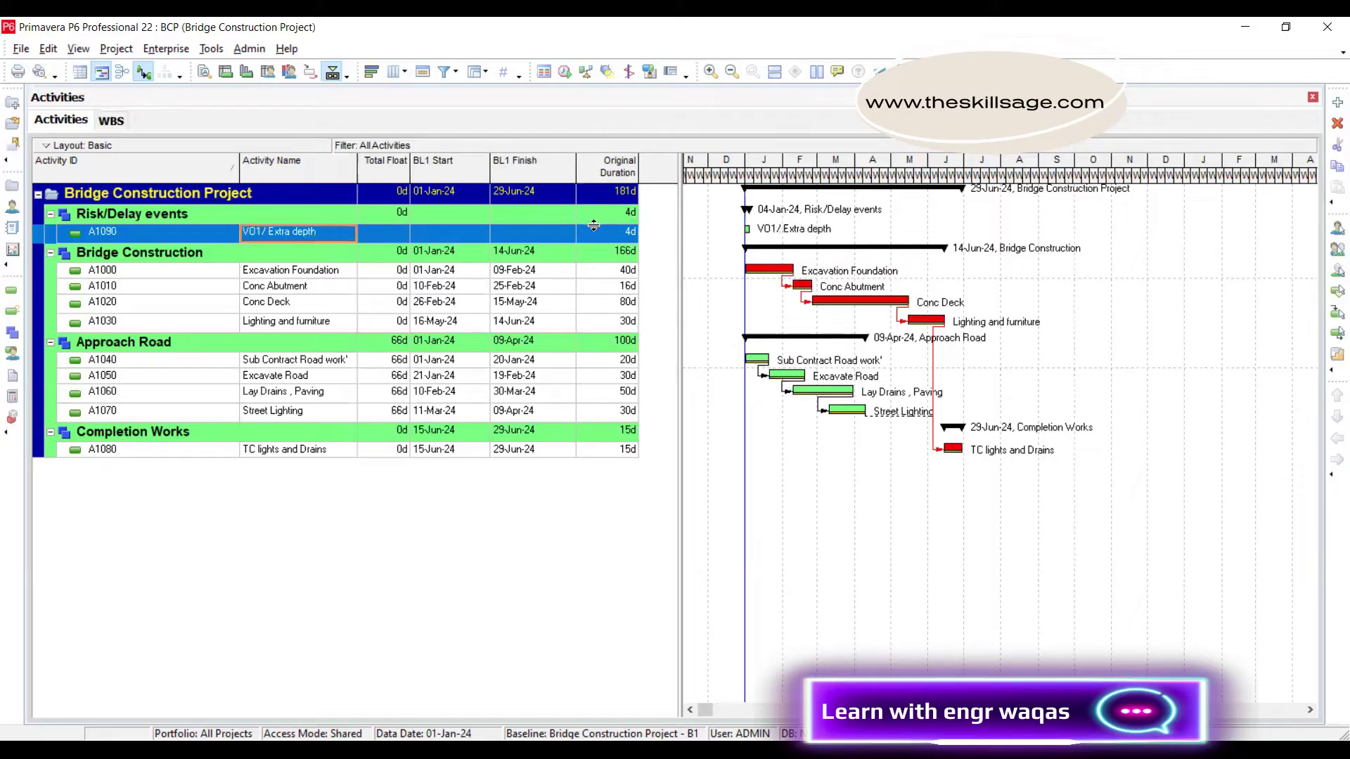
- Set the original duration of VO1/ Extra depth to 20 days
left_click(616, 236)
left_click(616, 235)
type("20")
key("Return")
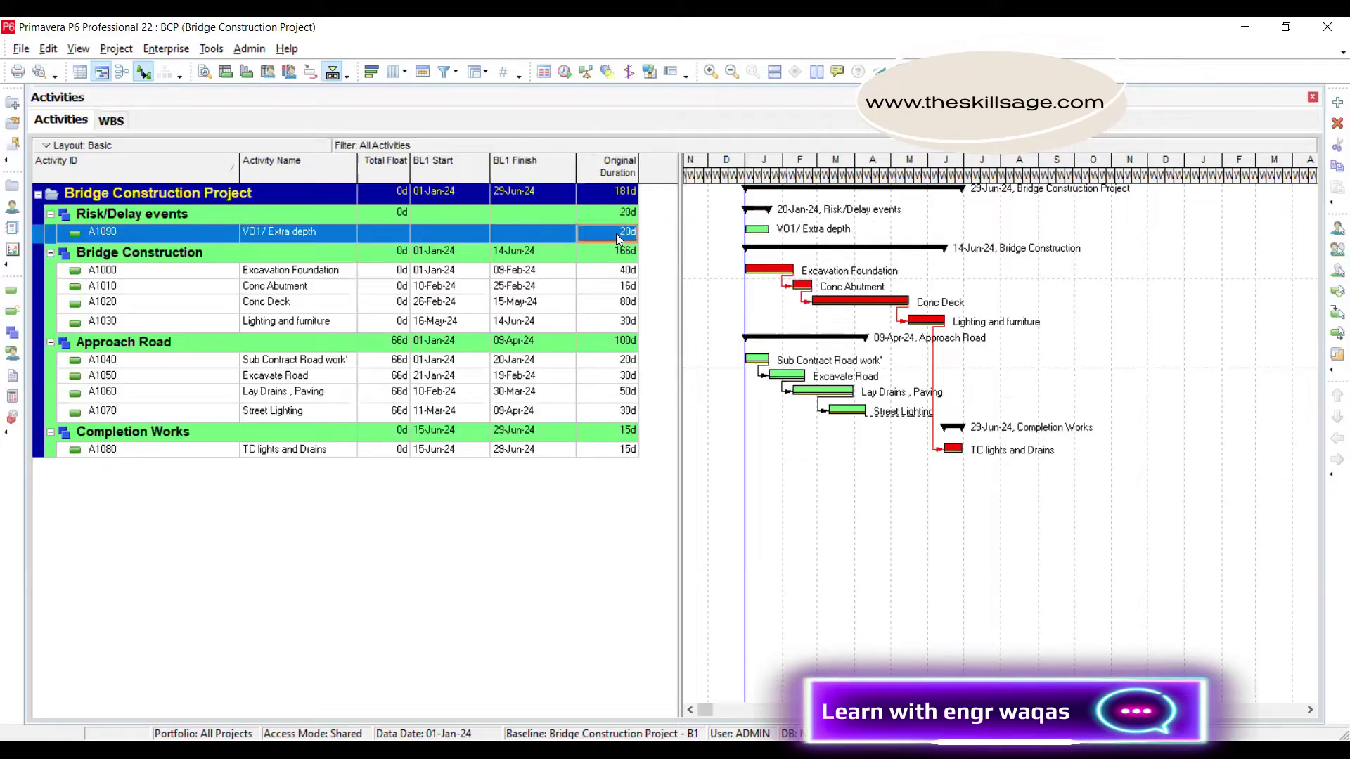
- Remove the Conc Abutment successor from the Excavation Foundation activity's relationships
left_click(270, 271)
right_click(270, 271)
left_click(329, 281)
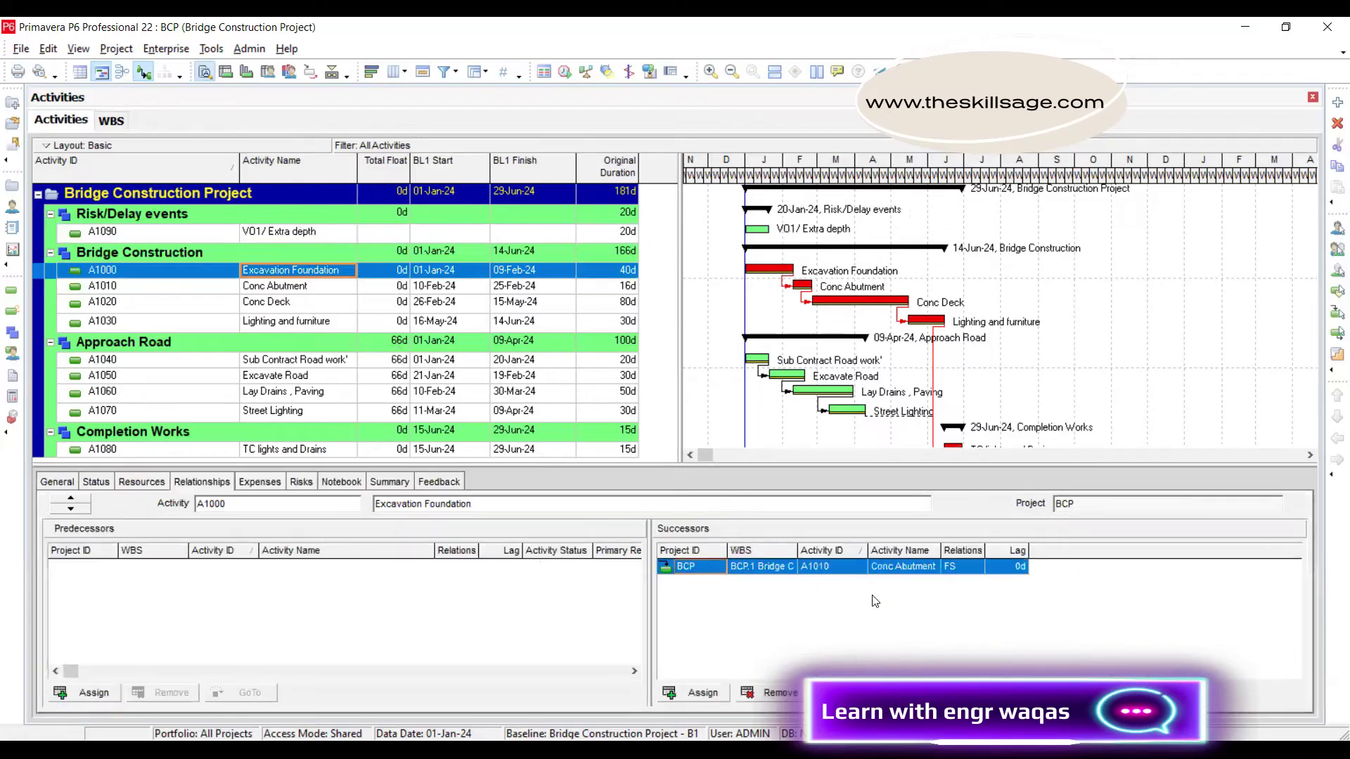
left_click(771, 693)
left_click(647, 416)
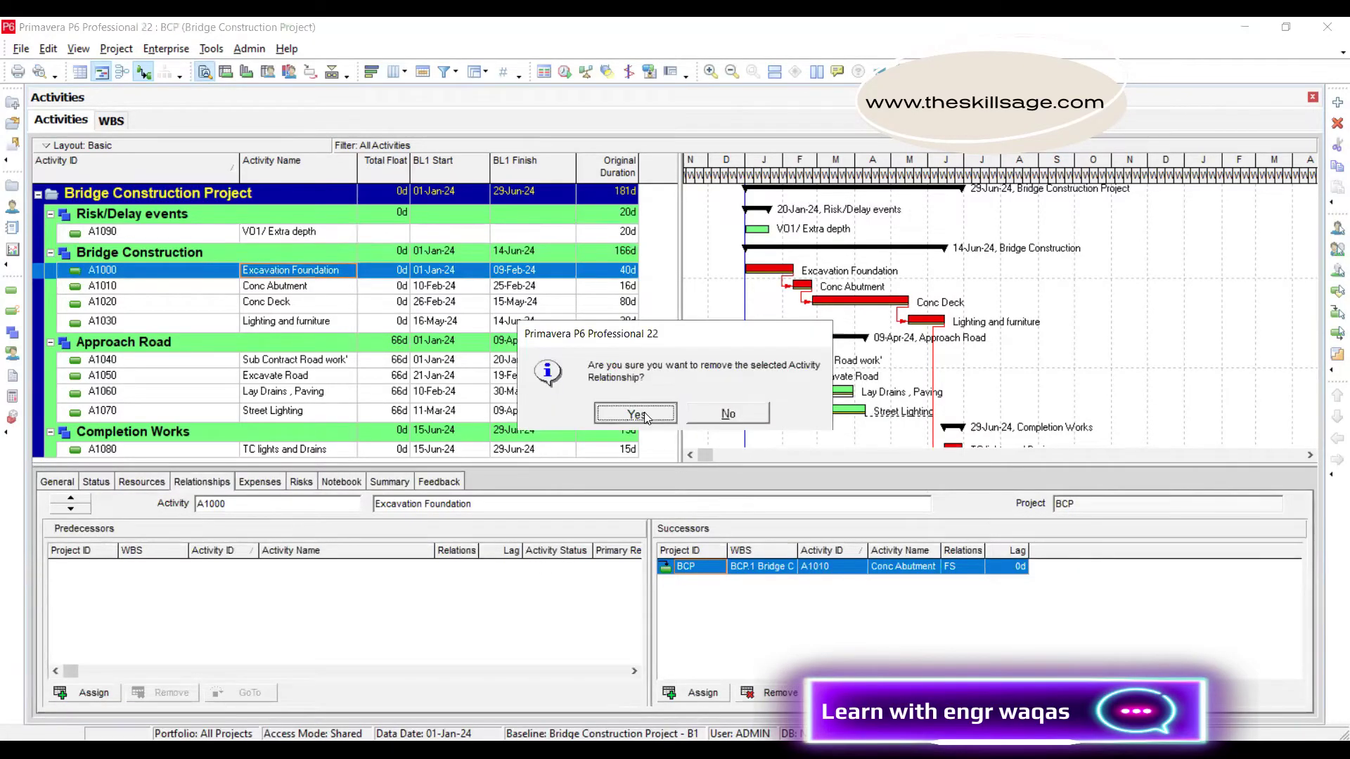
- Assign VO1/ Extra depth as the successor of Excavation Foundation
left_click(692, 692)
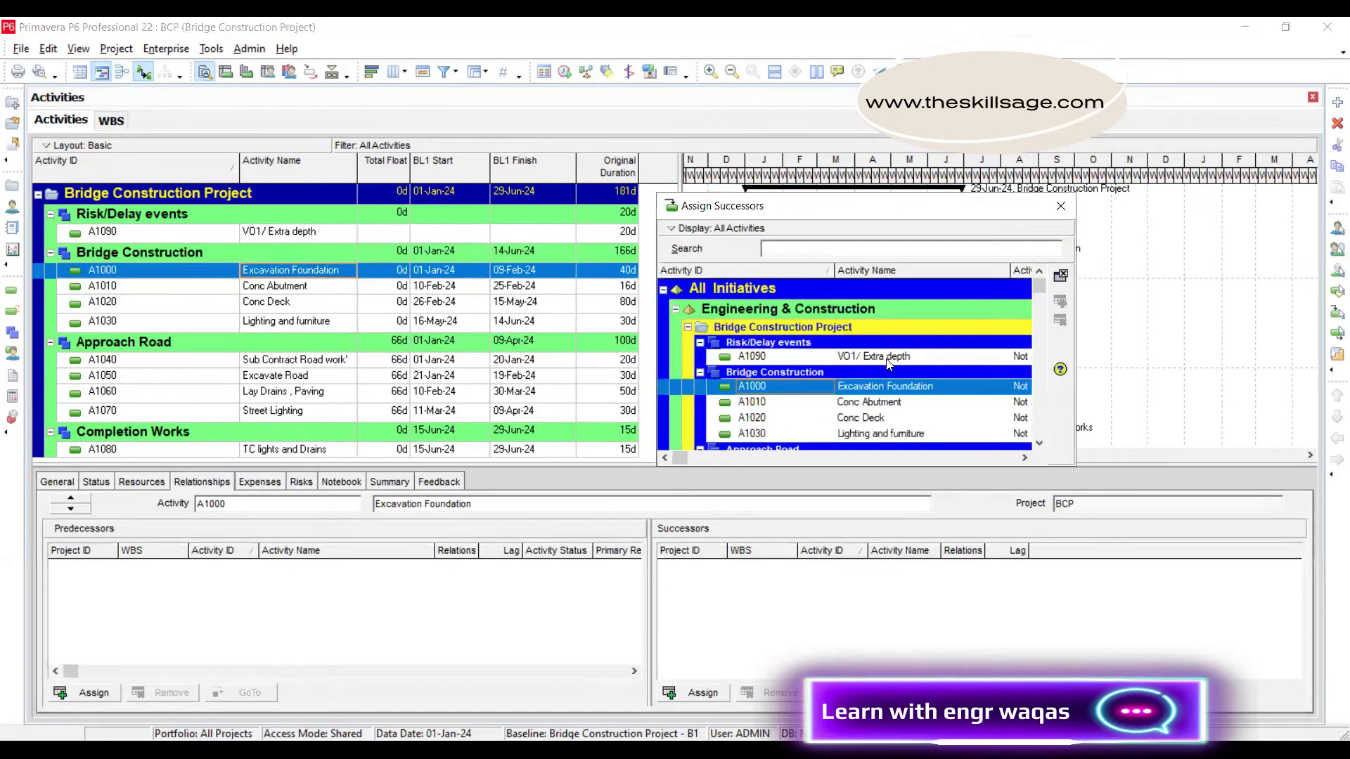
left_click(872, 356)
left_click(1060, 302)
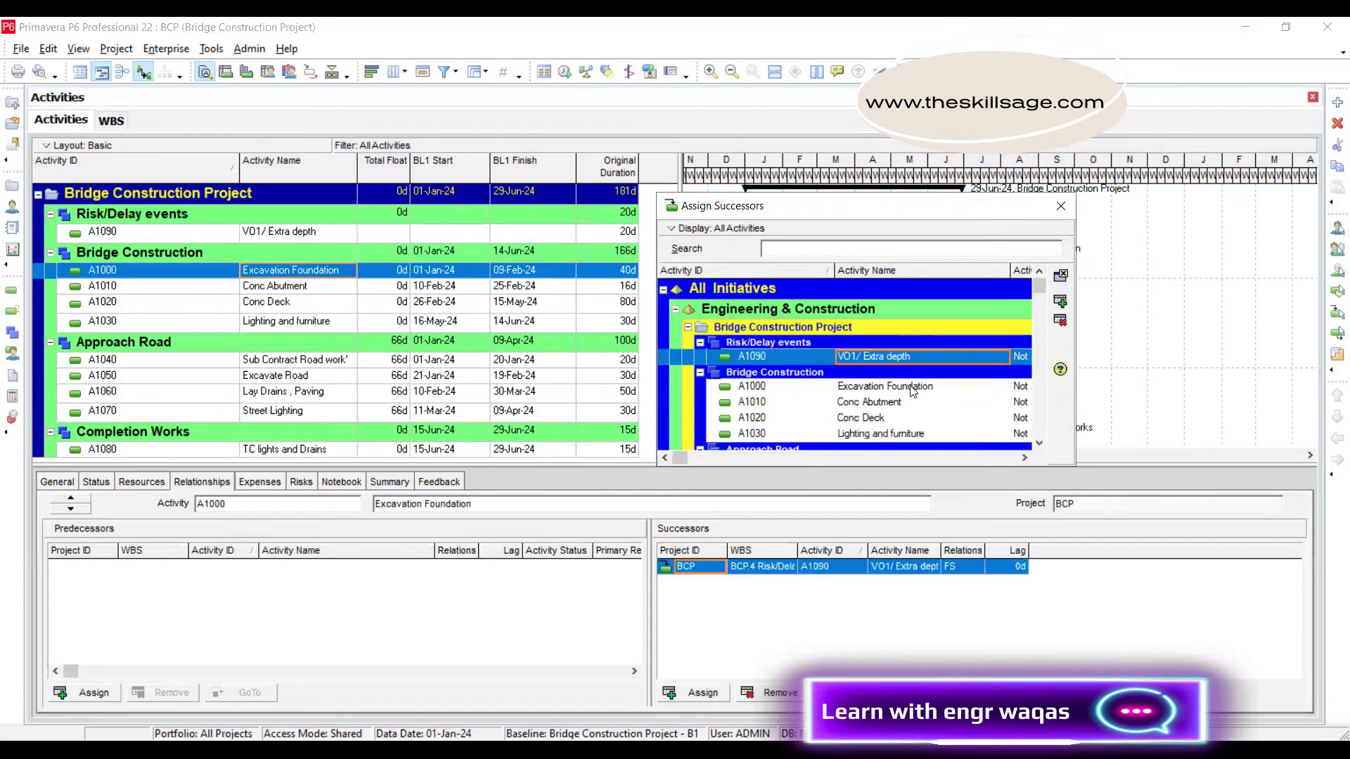
- Assign Conc Abutment as the successor of VO1/ Extra depth
left_click(309, 234)
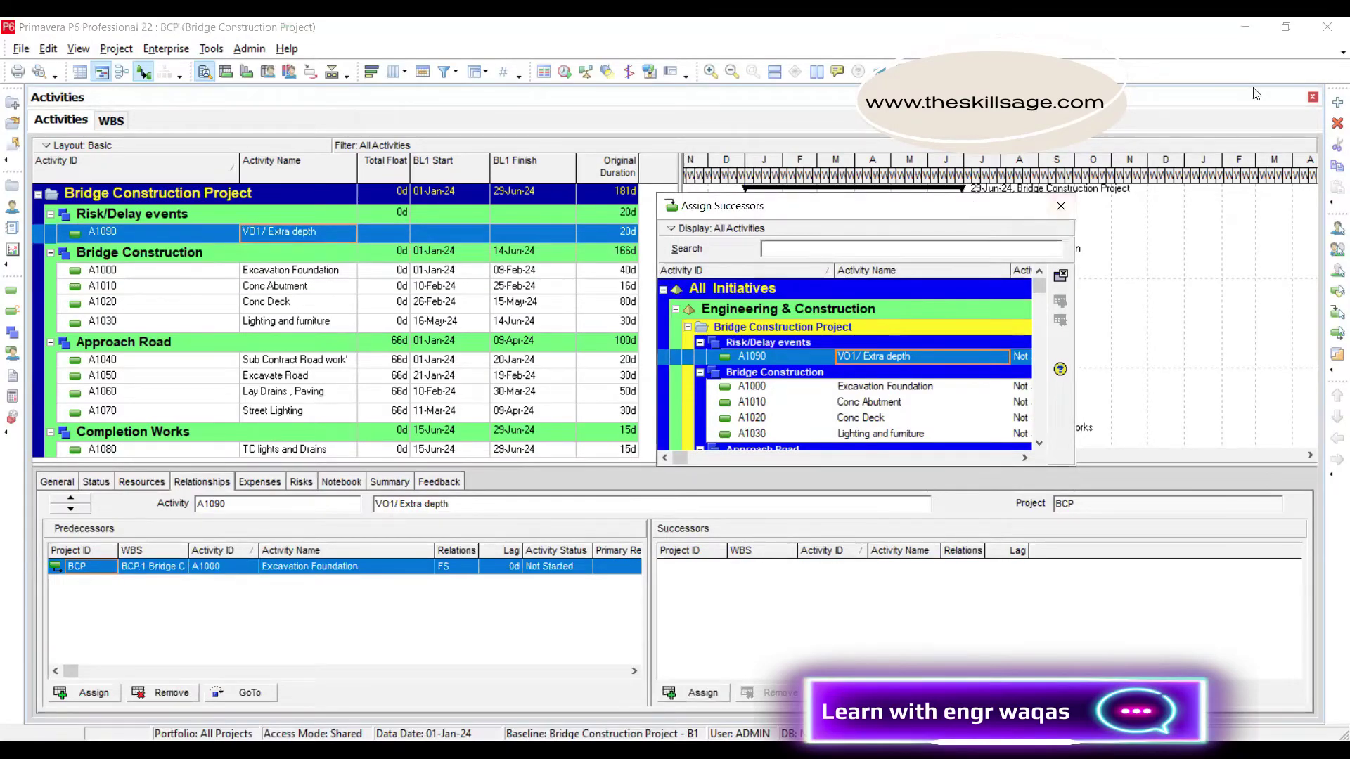
left_click_drag(975, 206, 1178, 94)
left_click(1111, 289)
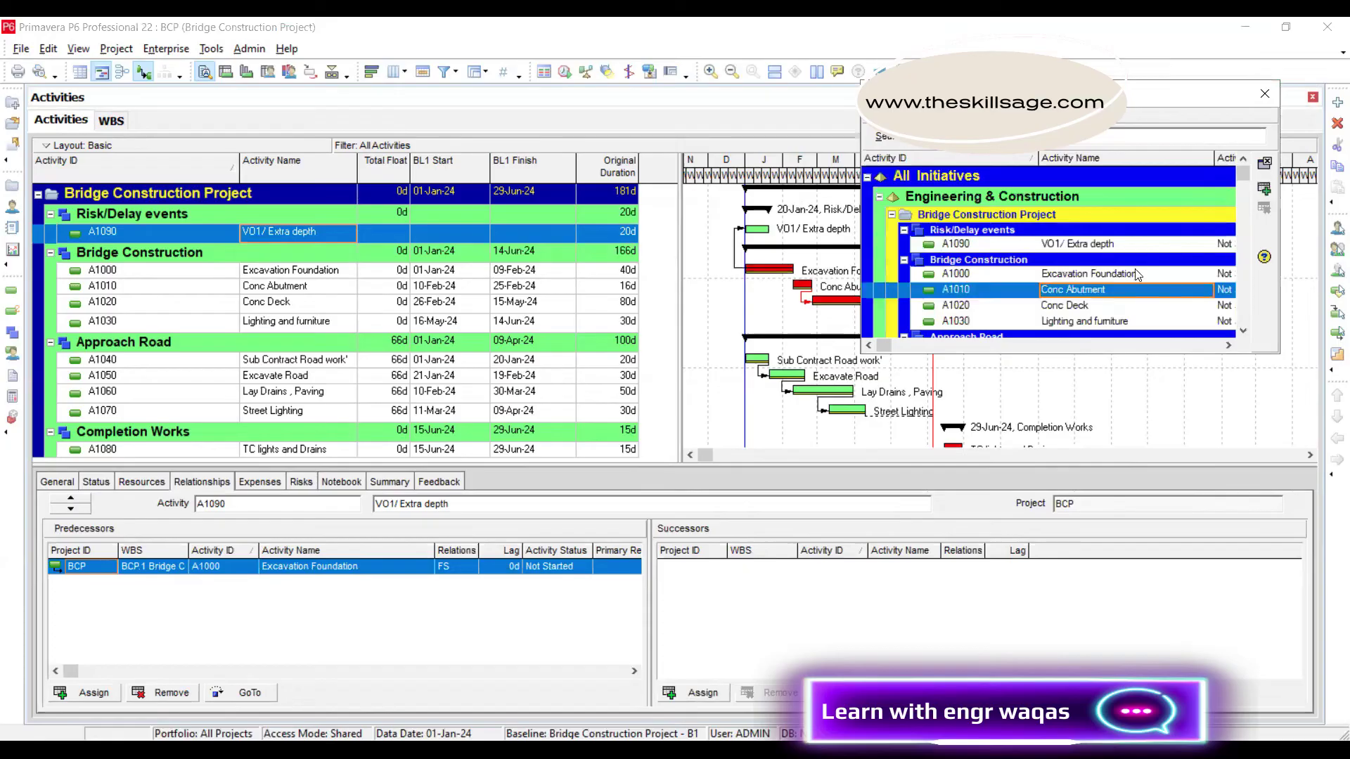
left_click(1264, 188)
left_click(1263, 94)
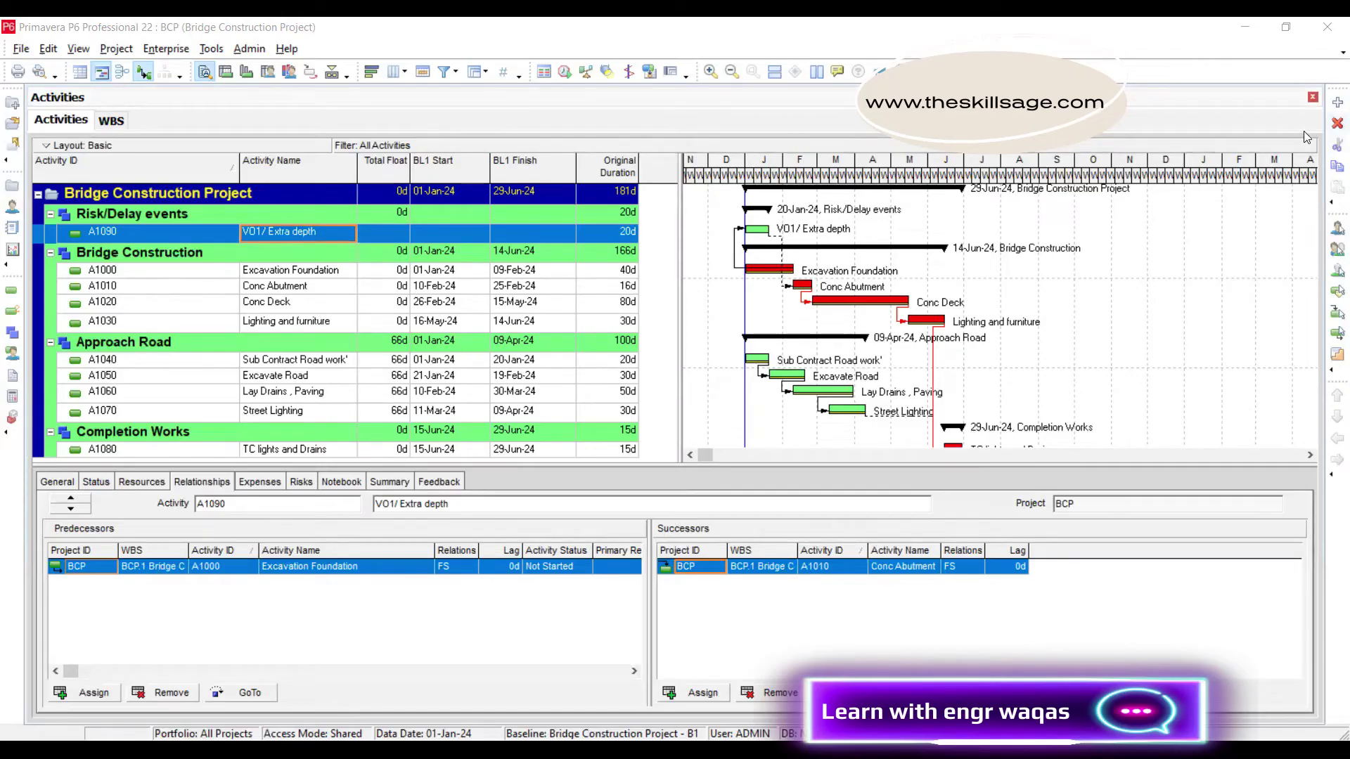
- Add an activity named "Award Contract" under Risk/Delay events with an original duration of 5 days
left_click(1335, 104)
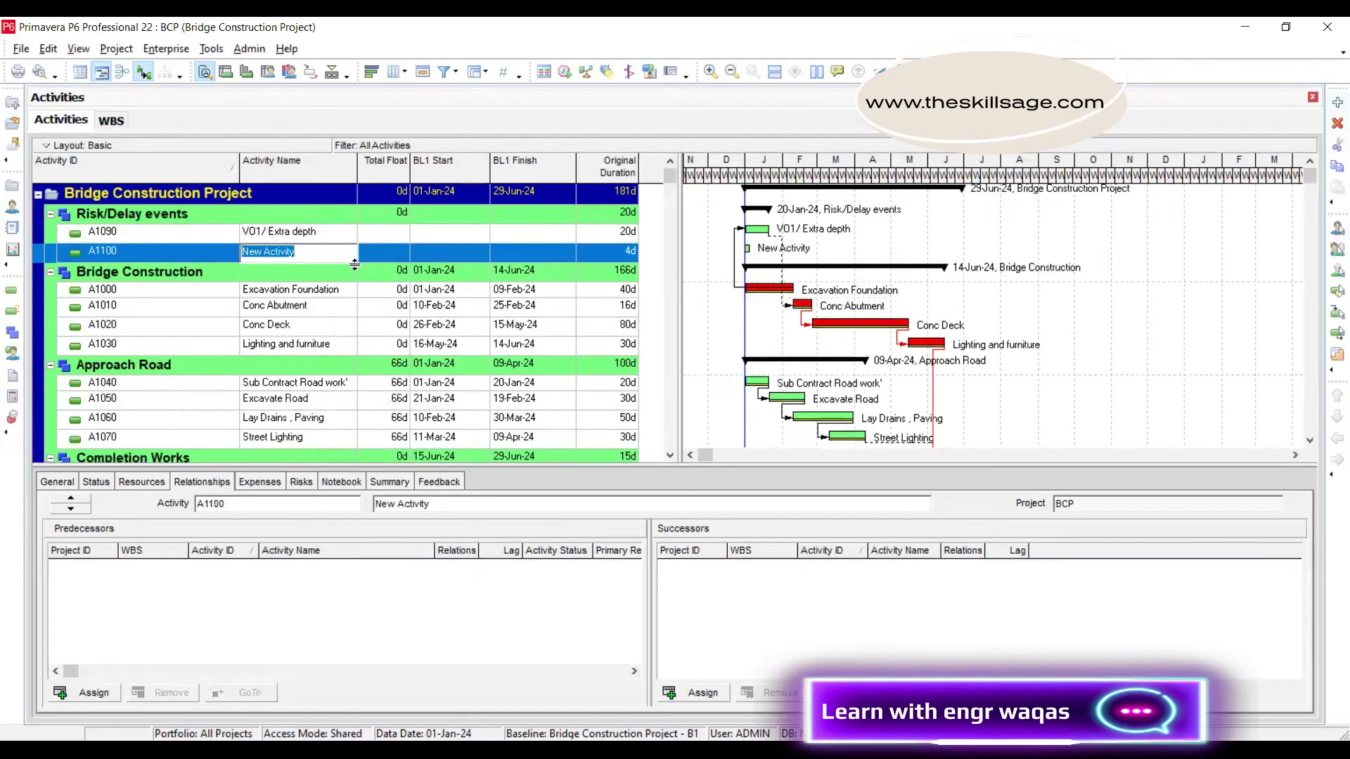
type("Award Contract")
key("Return")
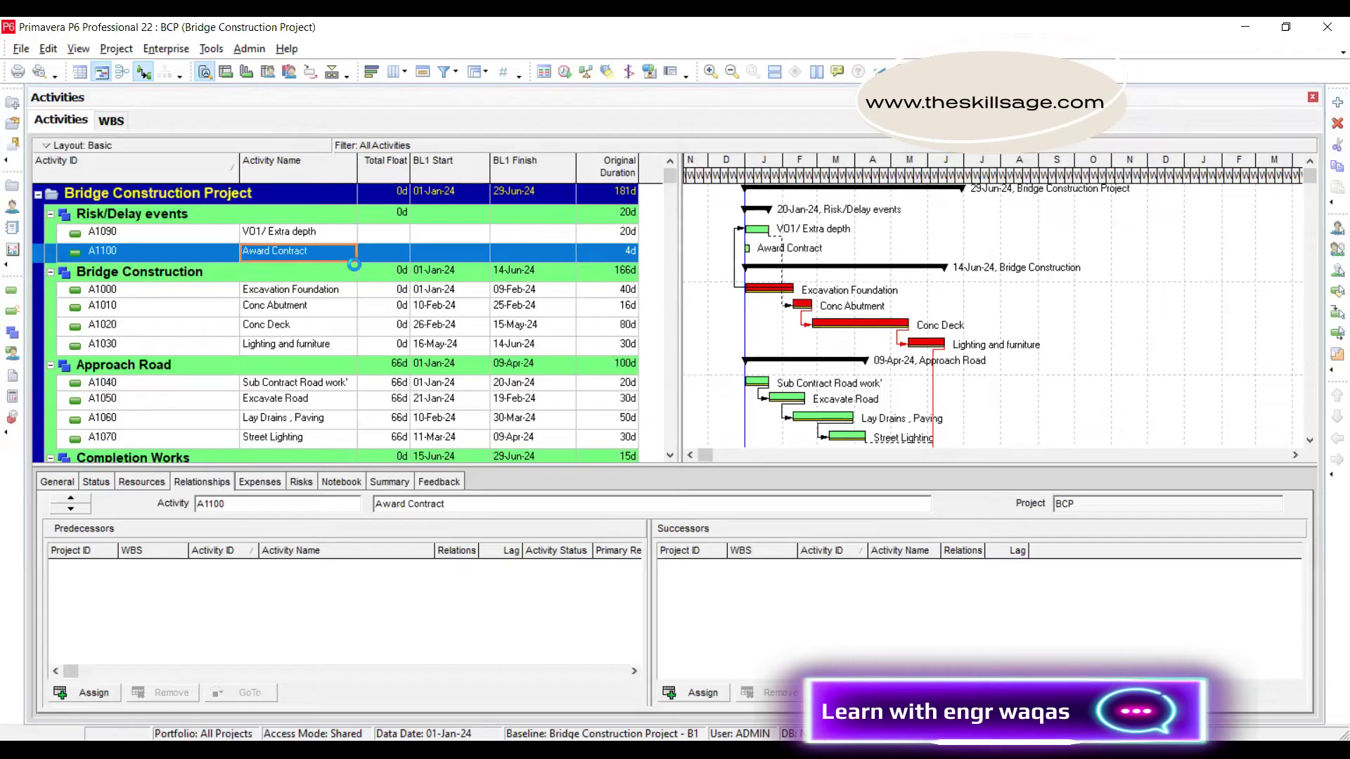
left_click(616, 251)
type("5")
key("Return")
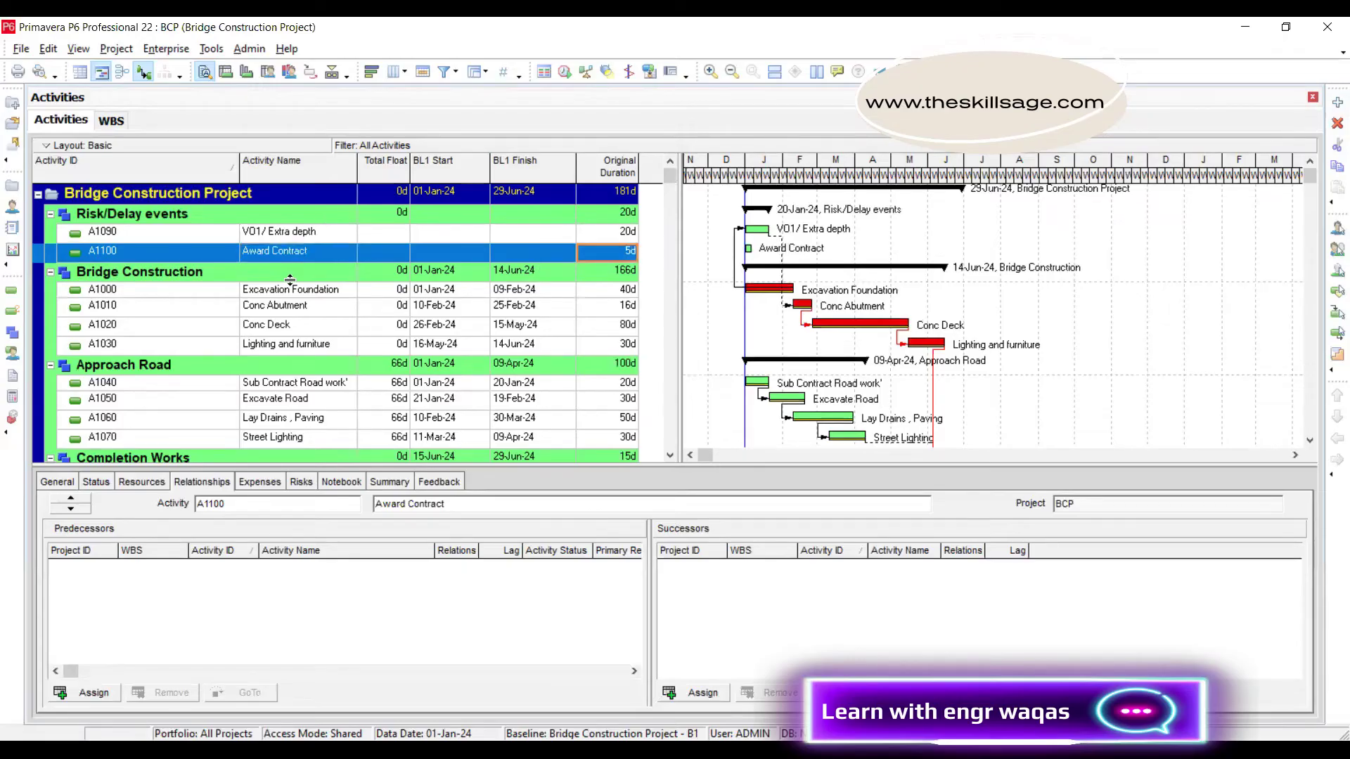
- Replace the Excavate Road successor of Sub Contract Road work' with Award Contract
scroll(290, 280, "down", 1)
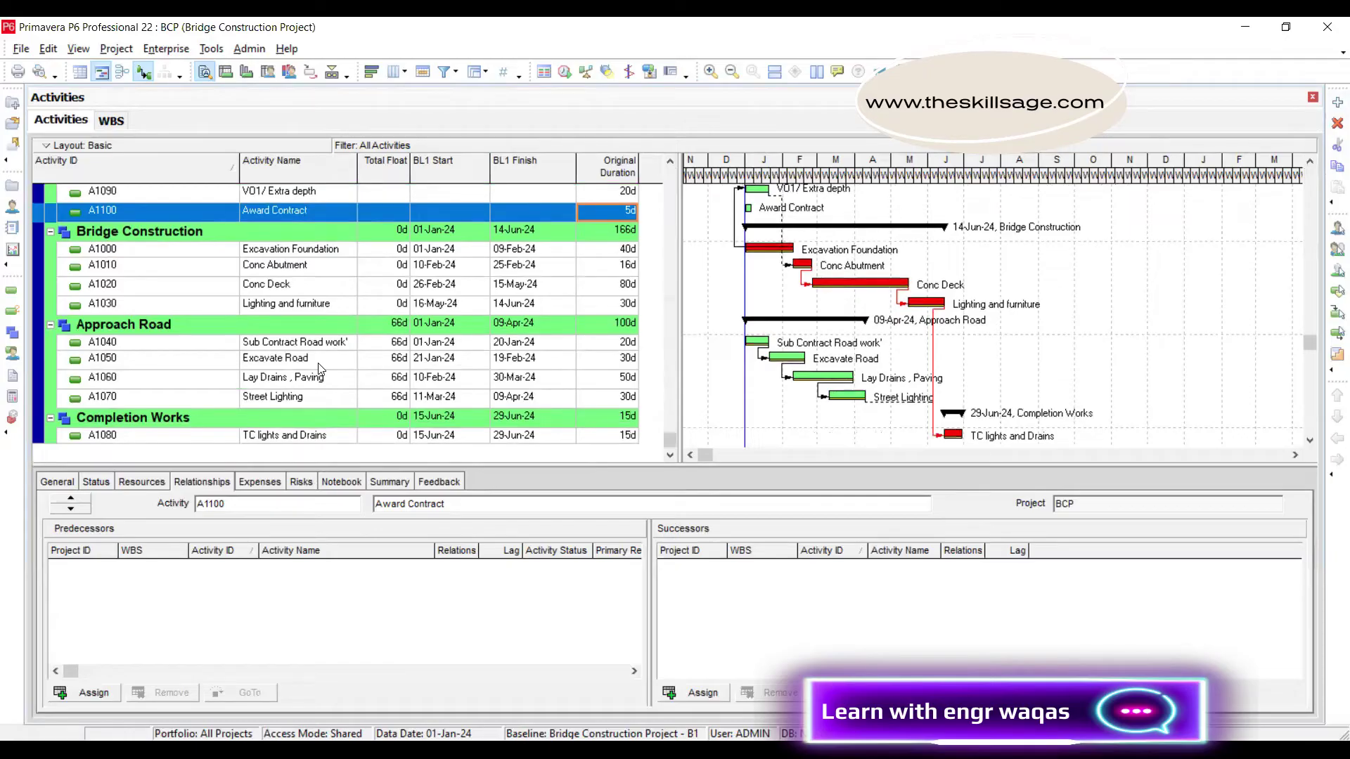
left_click(337, 344)
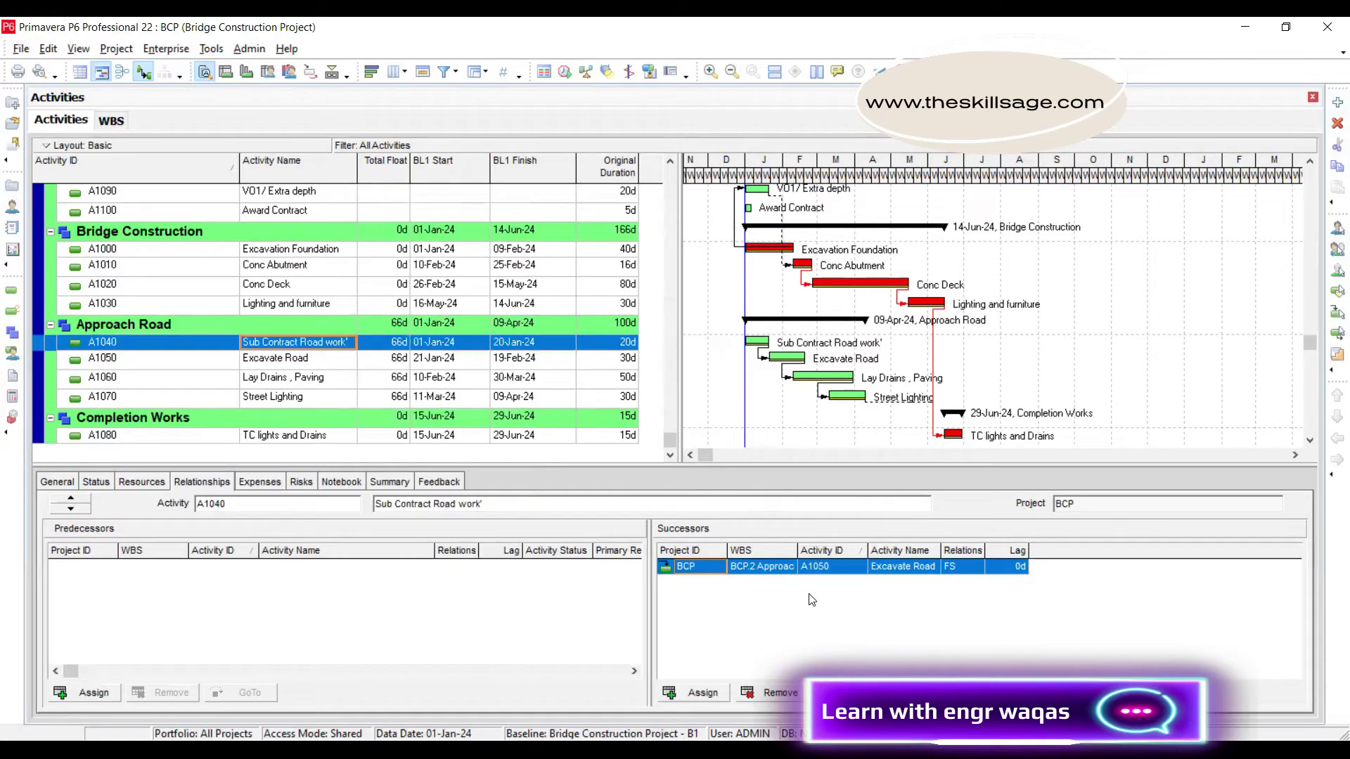
left_click(612, 344)
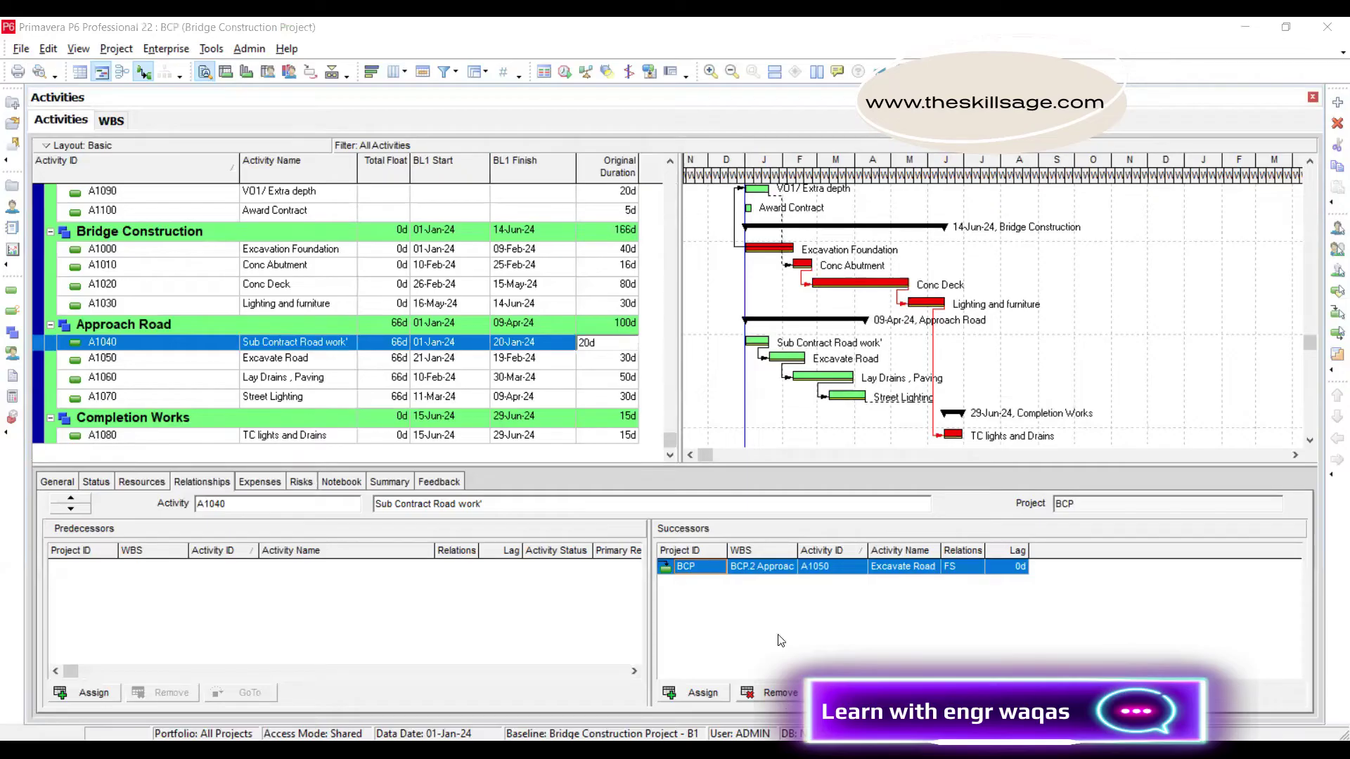
left_click(722, 694)
scroll(1091, 286, "up", 3)
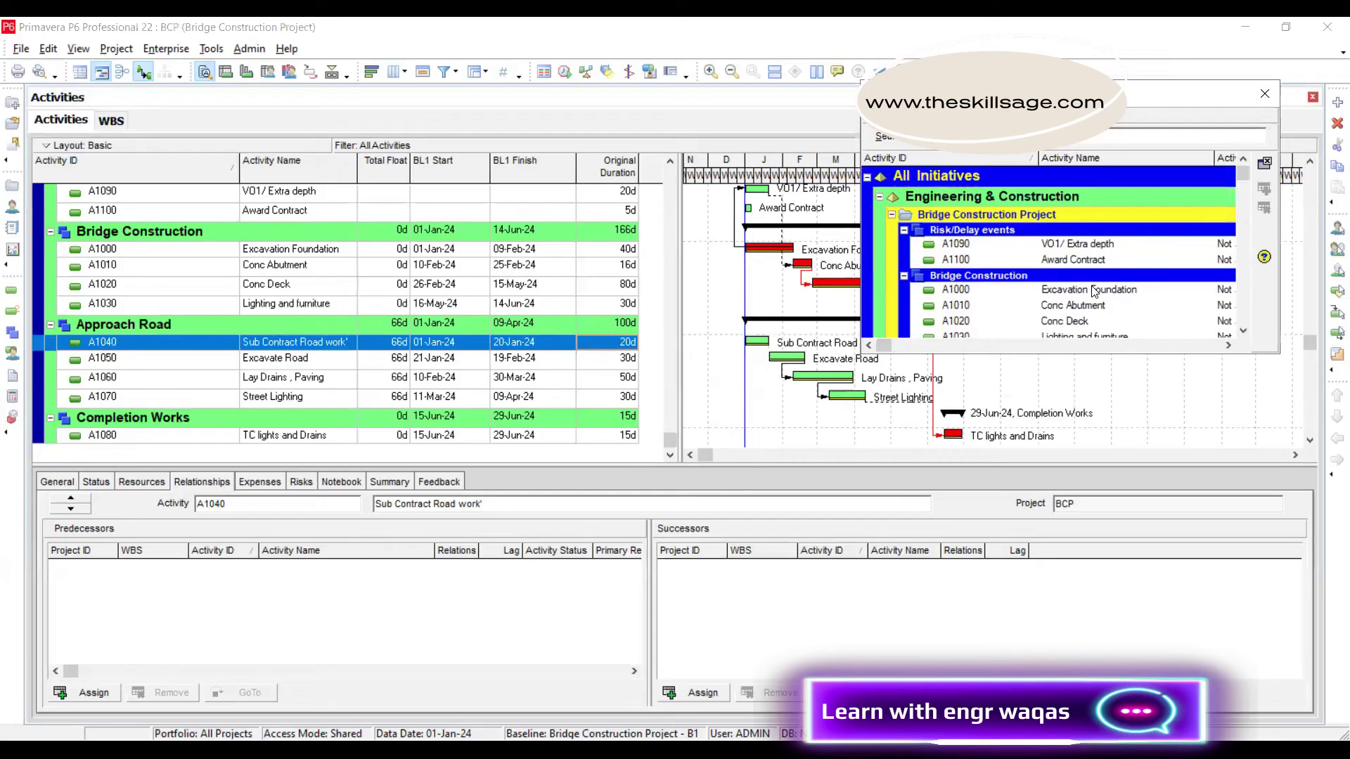
left_click(1094, 262)
left_click(1264, 189)
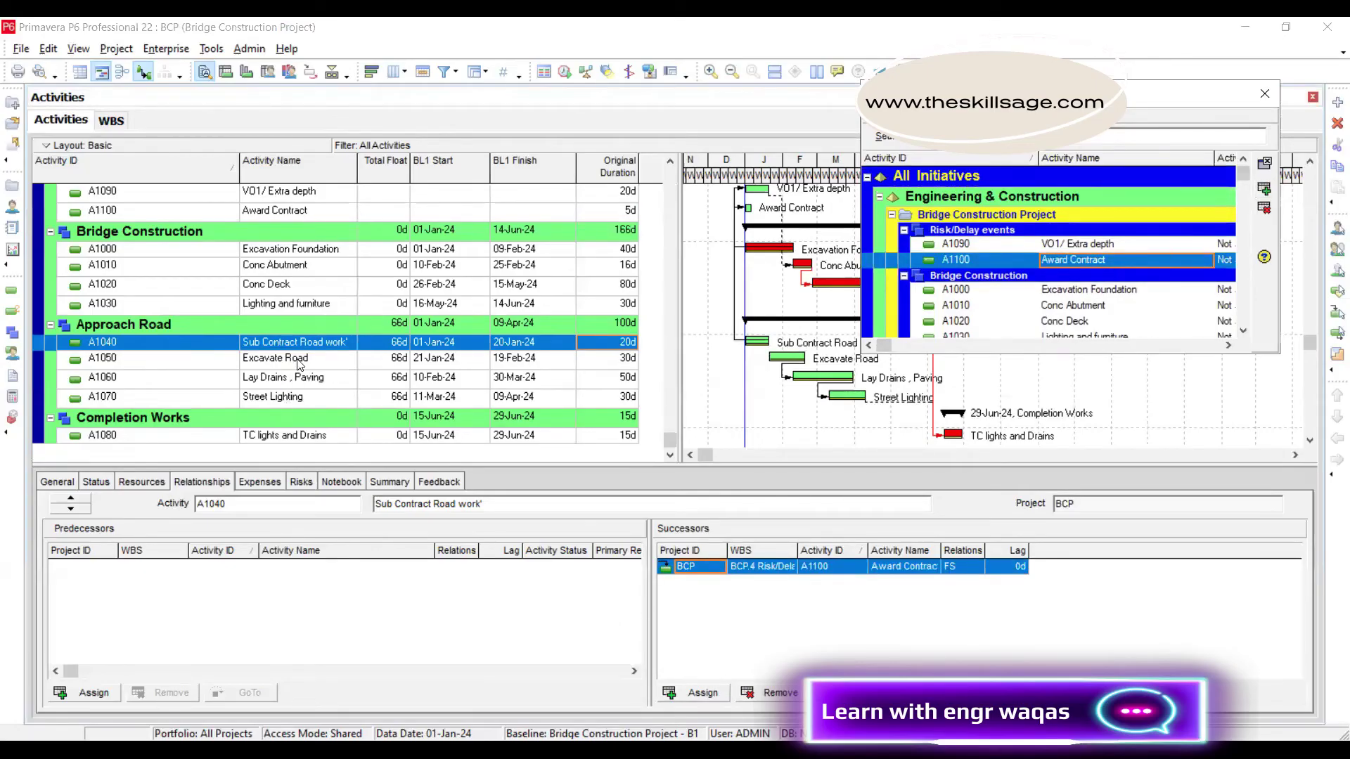
- Assign Excavate Road as the successor of Award Contract
scroll(299, 363, "up", 2)
left_click(303, 250)
left_click(700, 693)
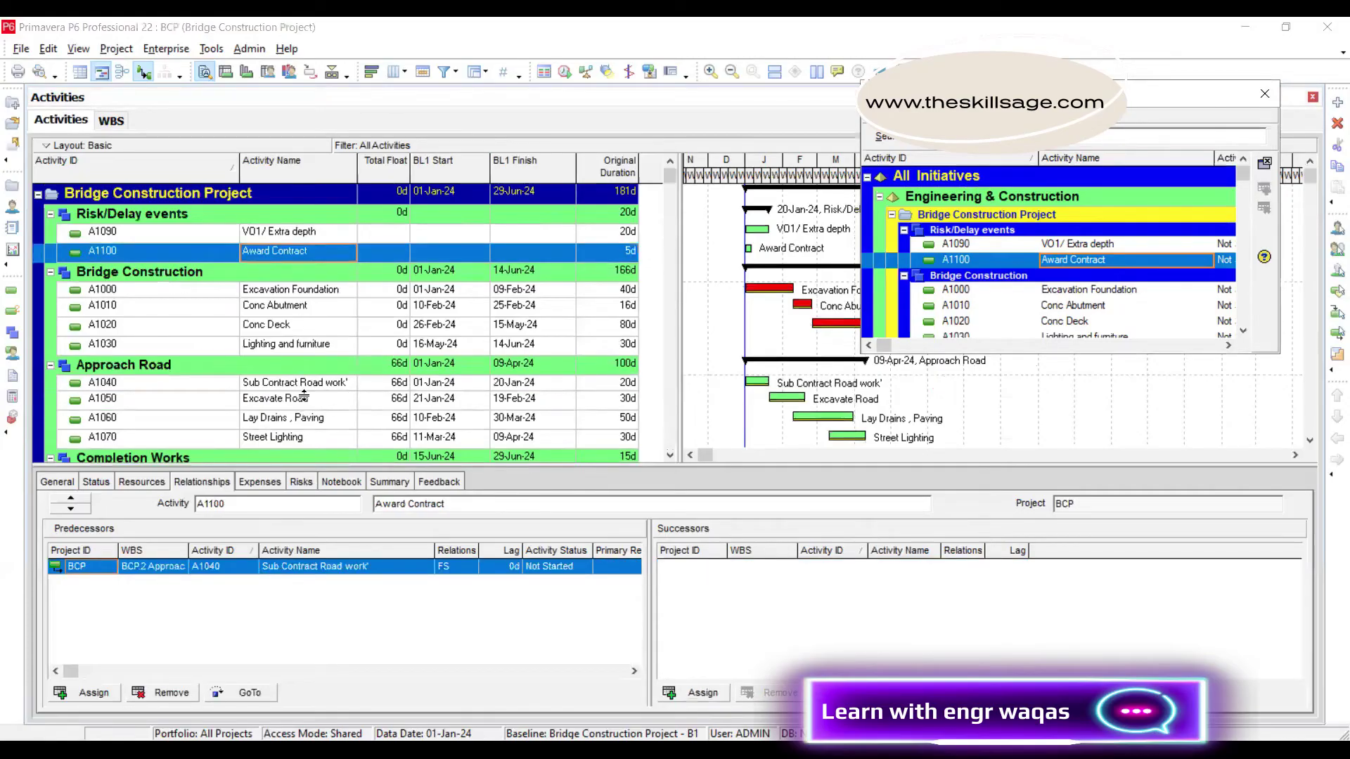
scroll(1081, 299, "down", 2)
left_click(1082, 298)
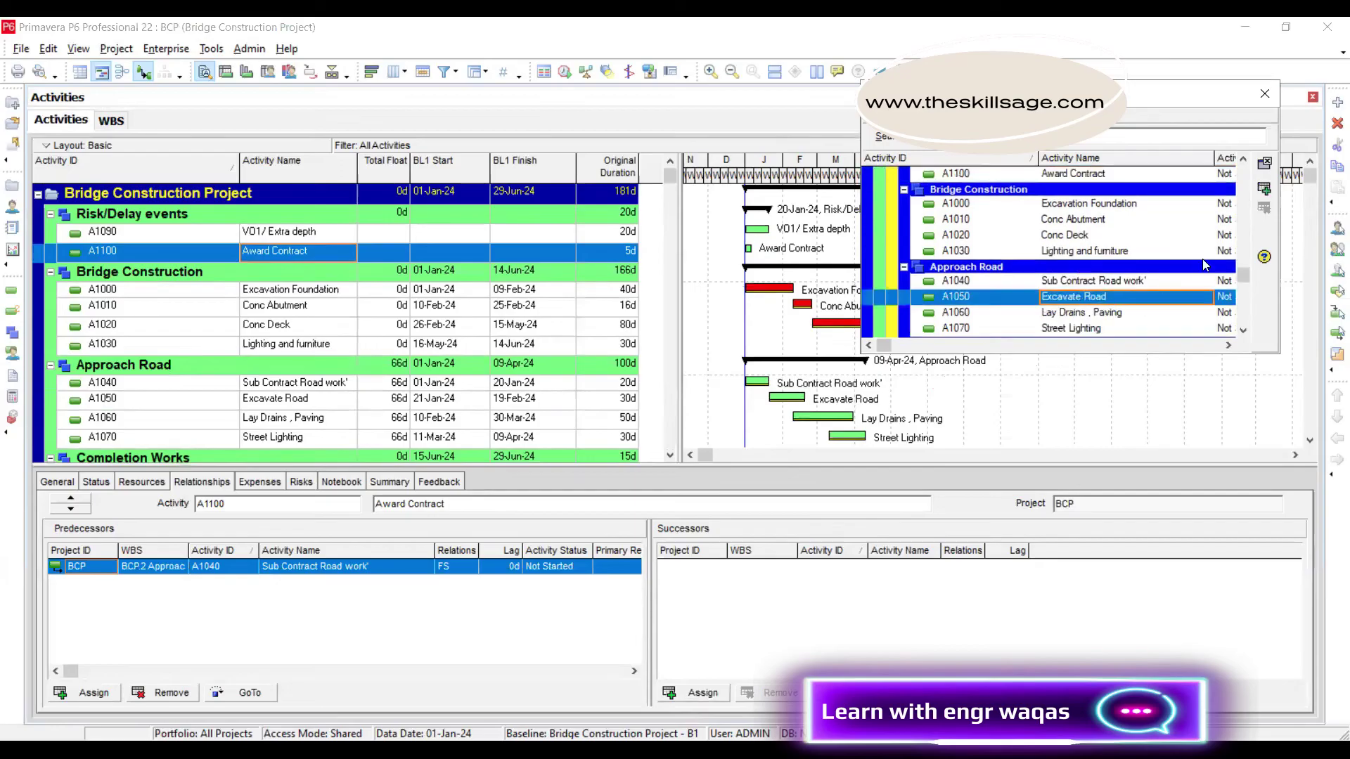
left_click(1264, 188)
left_click(1266, 94)
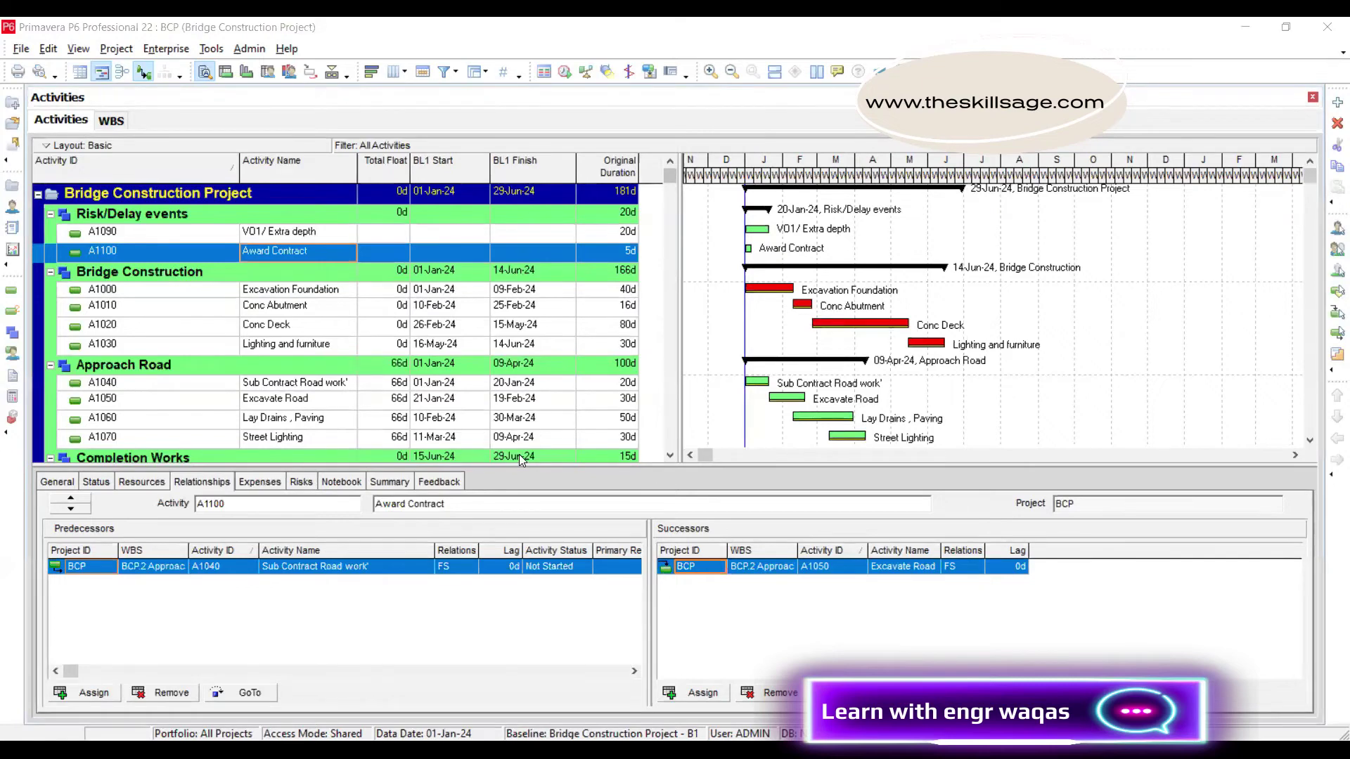
- Check the first-window events in the Windows Analysis PDF, and return to Primavera P6 to show Award Contract's status details
key("alt+Tab")
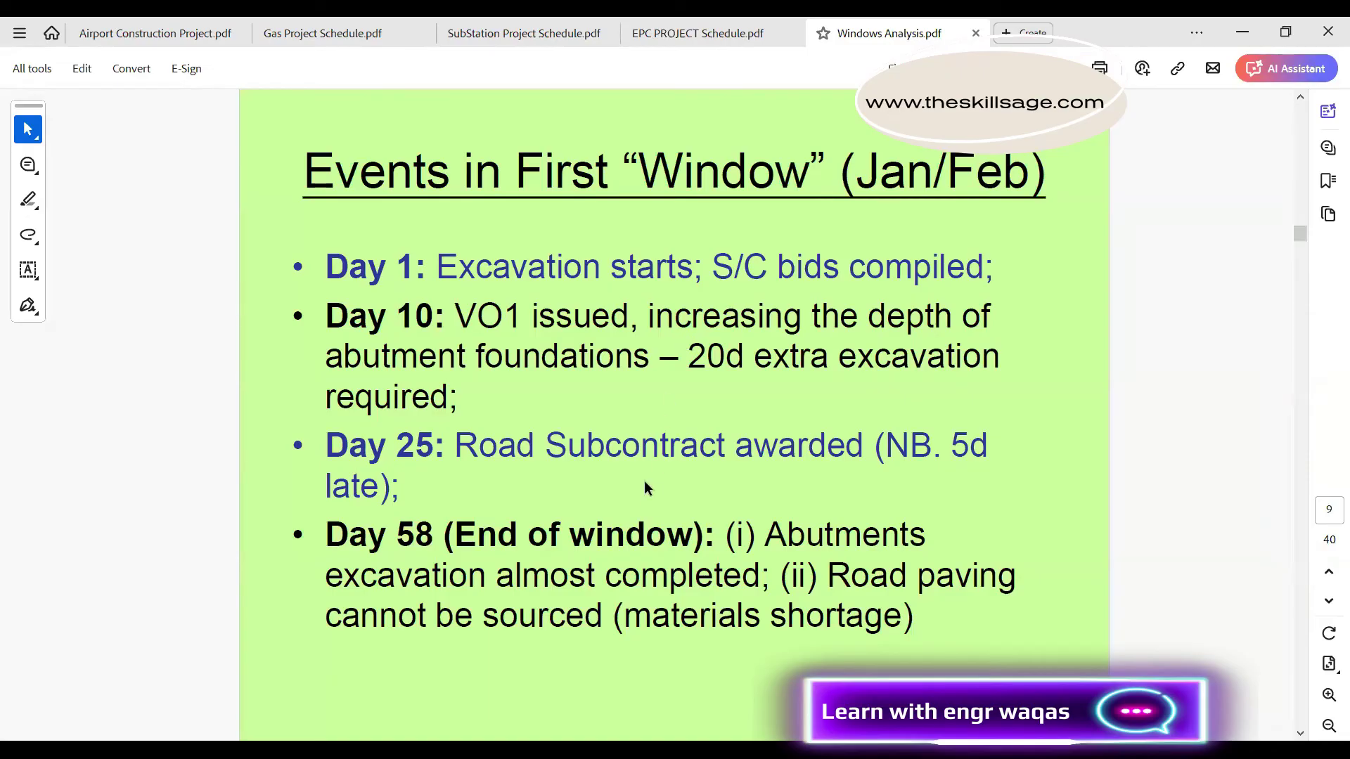
scroll(641, 482, "down", 1)
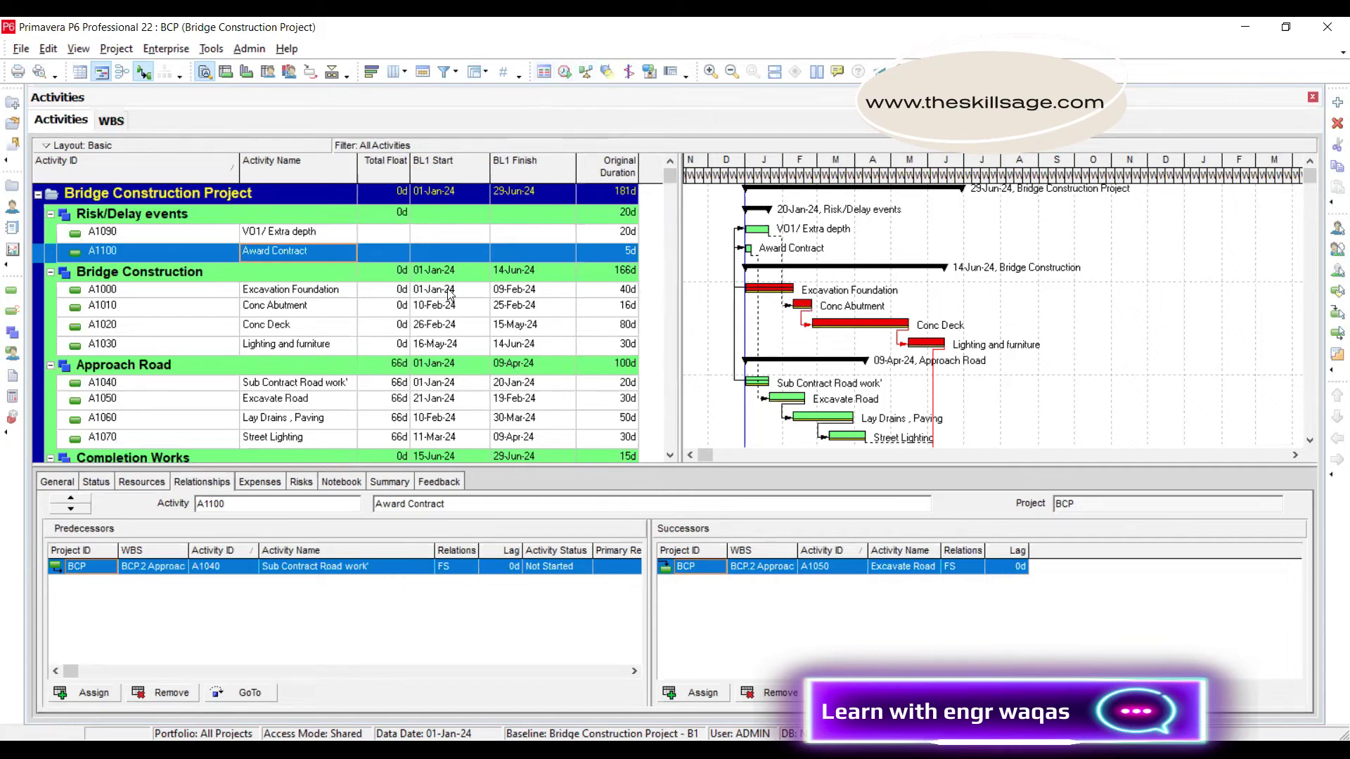
left_click(90, 482)
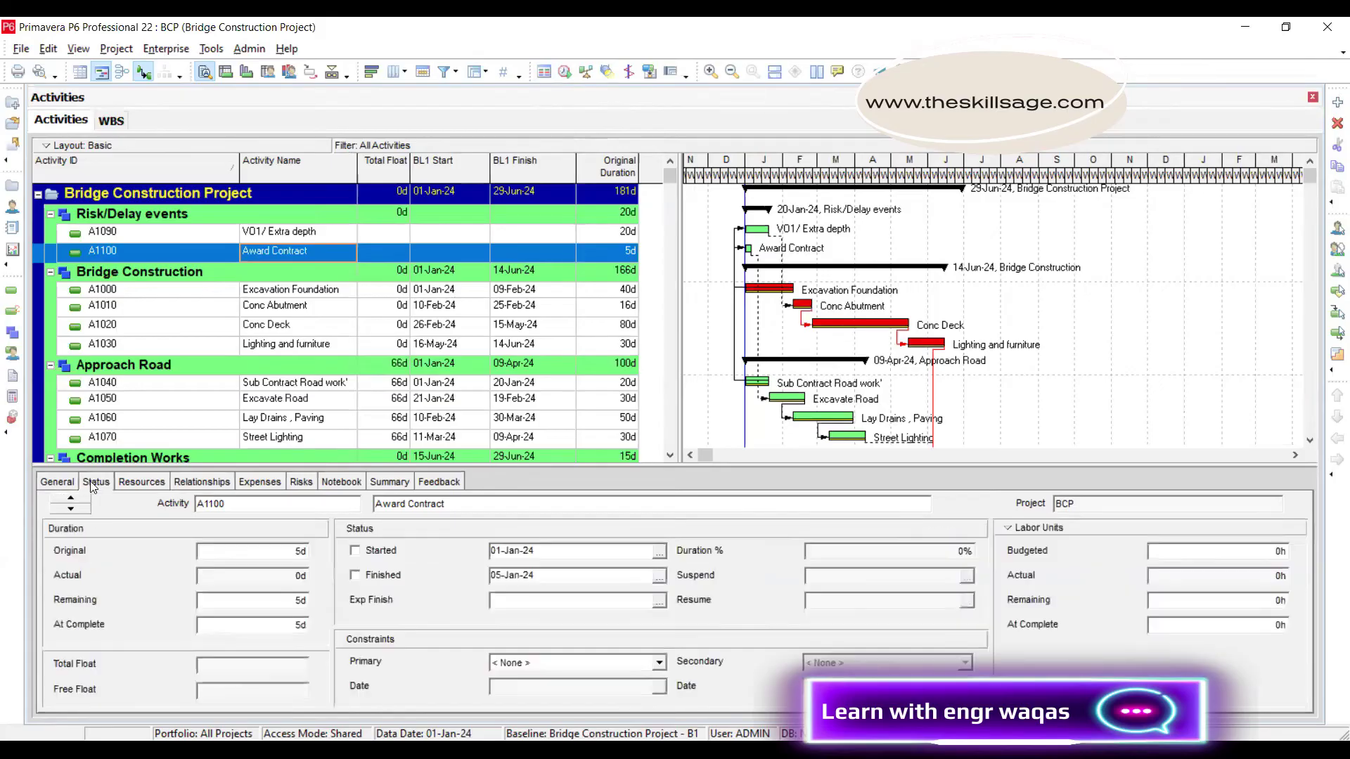
left_click(376, 552)
left_click(355, 553)
left_click(635, 414)
- Mark the Excavation Foundation activity as started and finished on its planned dates
left_click(319, 294)
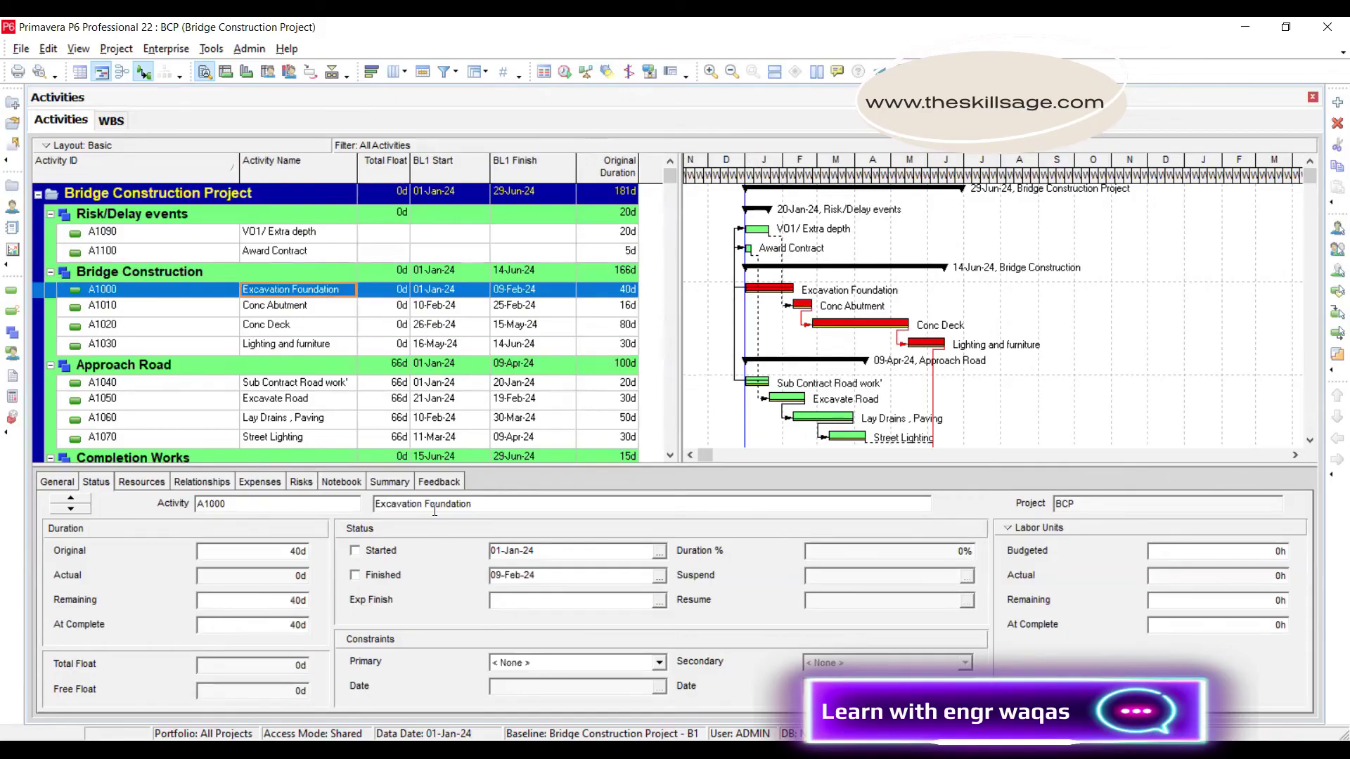
left_click(368, 550)
left_click(367, 575)
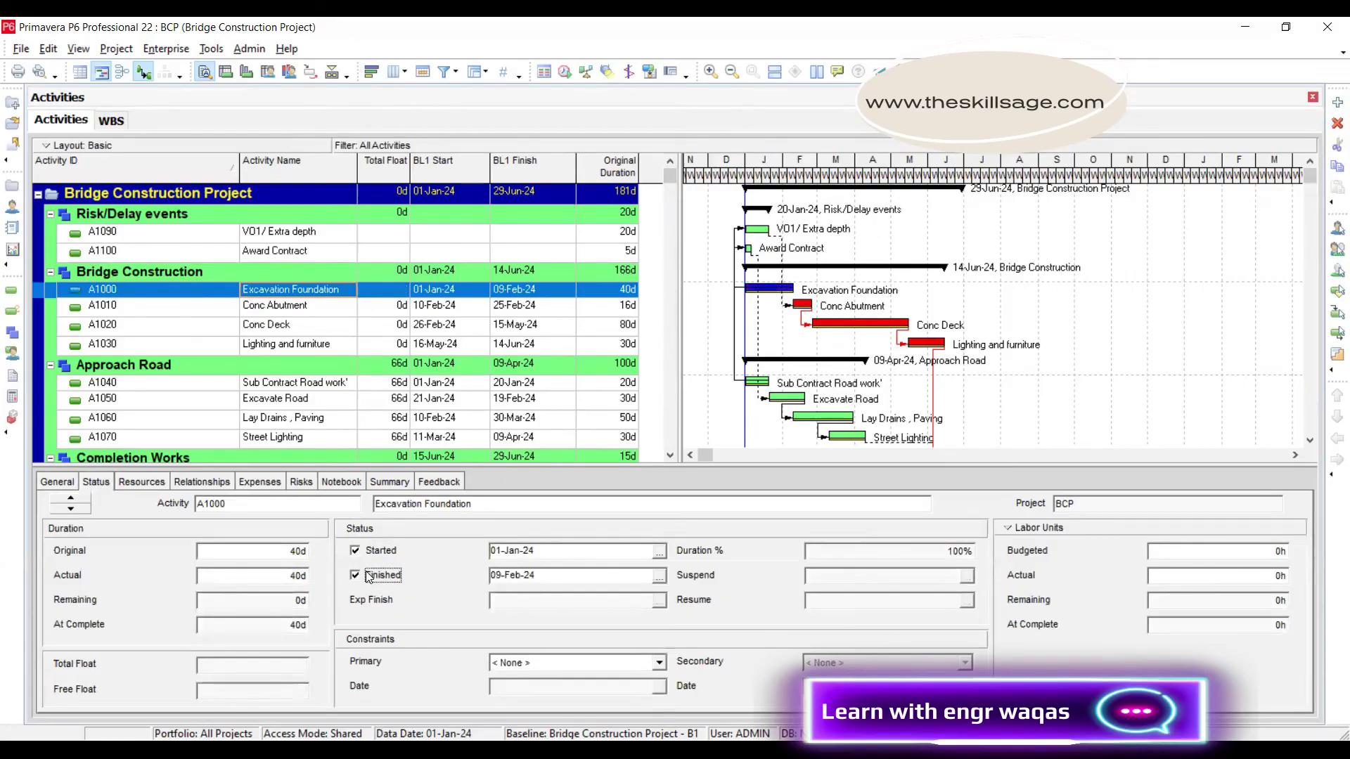
- Mark the VO1/ Extra depth activity as started and finished
left_click(322, 234)
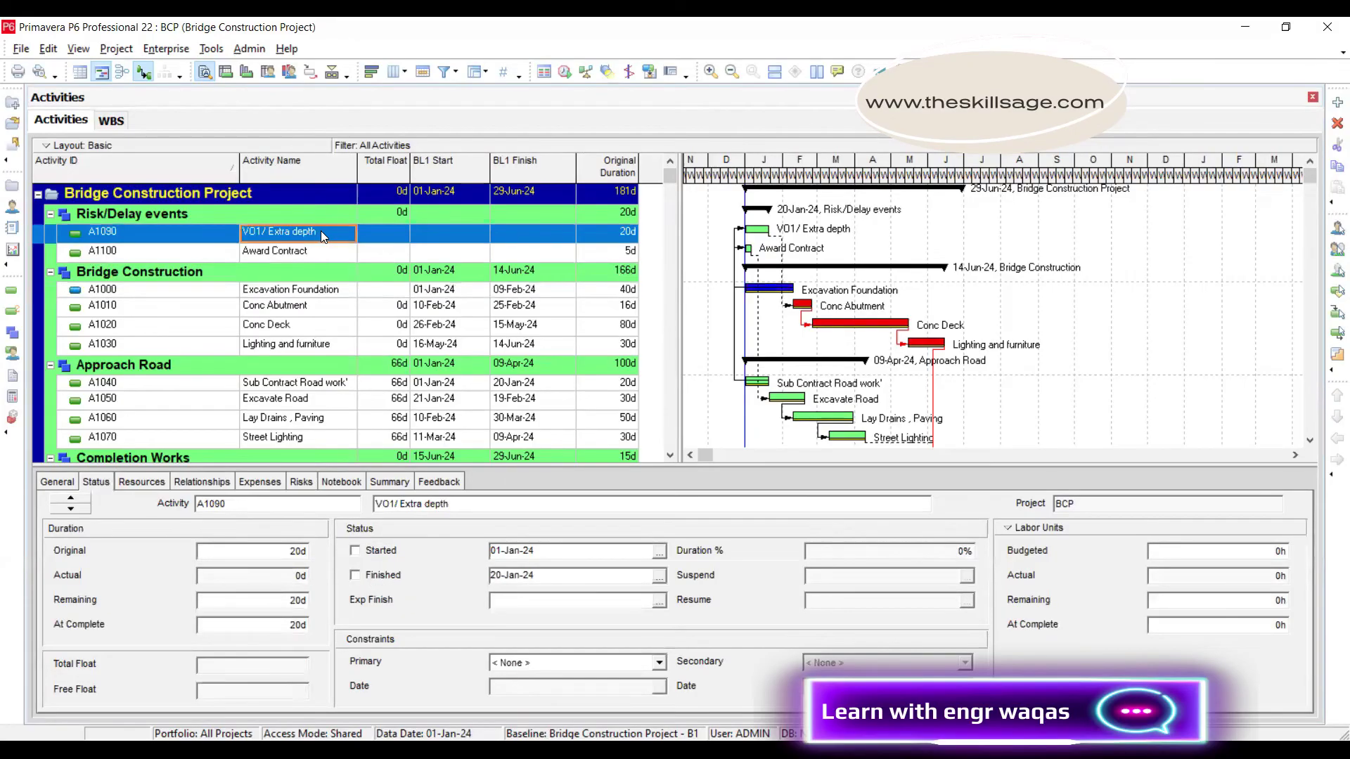
left_click(373, 551)
left_click(380, 577)
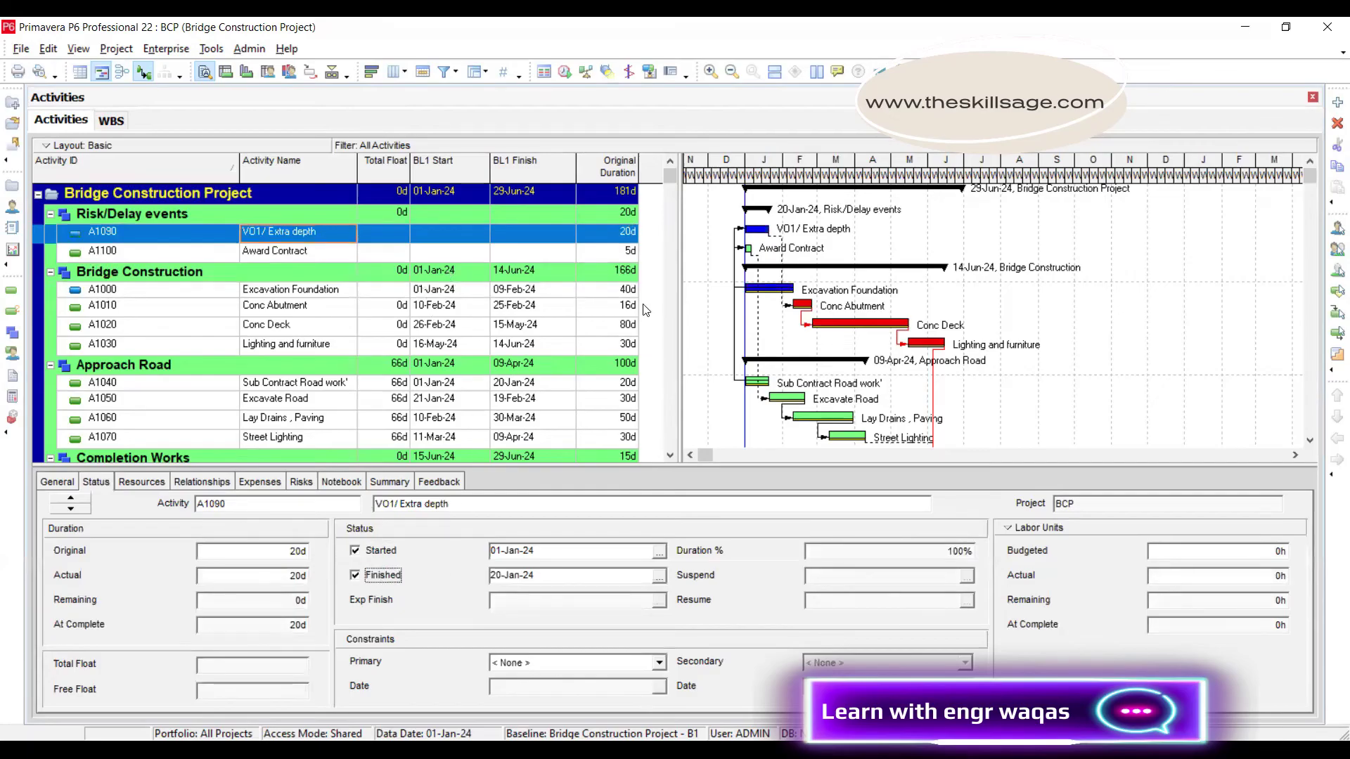
- Mark the Sub Contract Road work' and Award Contract activities as started and finished
left_click(345, 391)
left_click(355, 551)
left_click(324, 254)
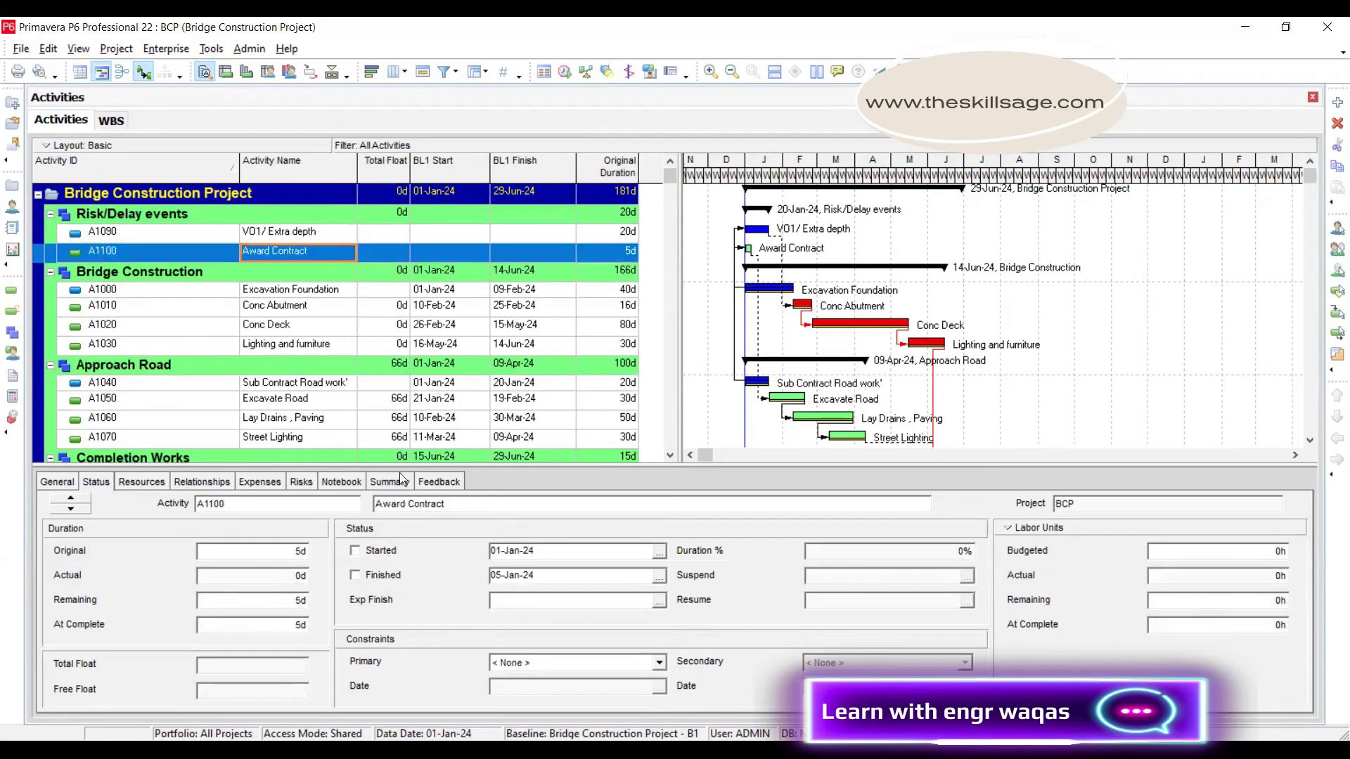
left_click(379, 551)
left_click(383, 575)
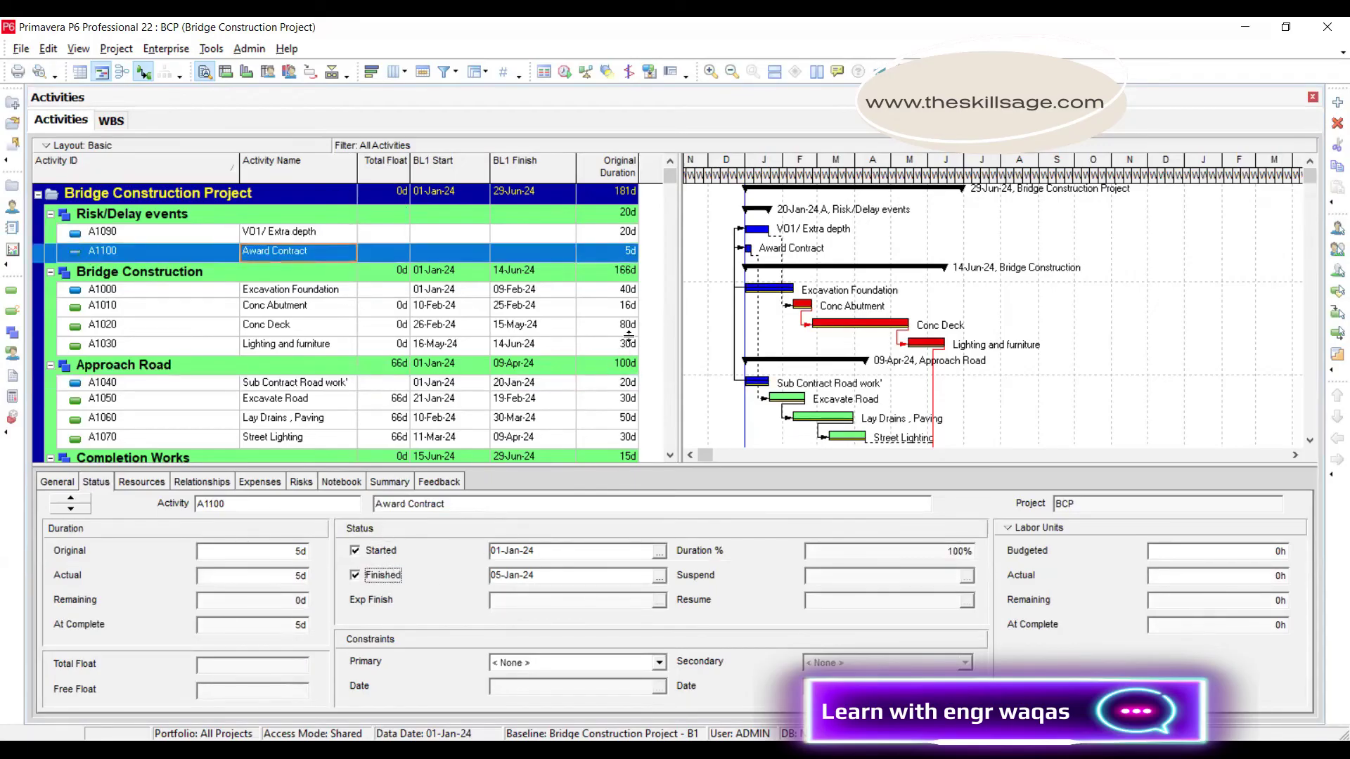
- Reschedule the project with the data date 29-Feb-24 applied to all open projects
scroll(628, 335, "down", 1)
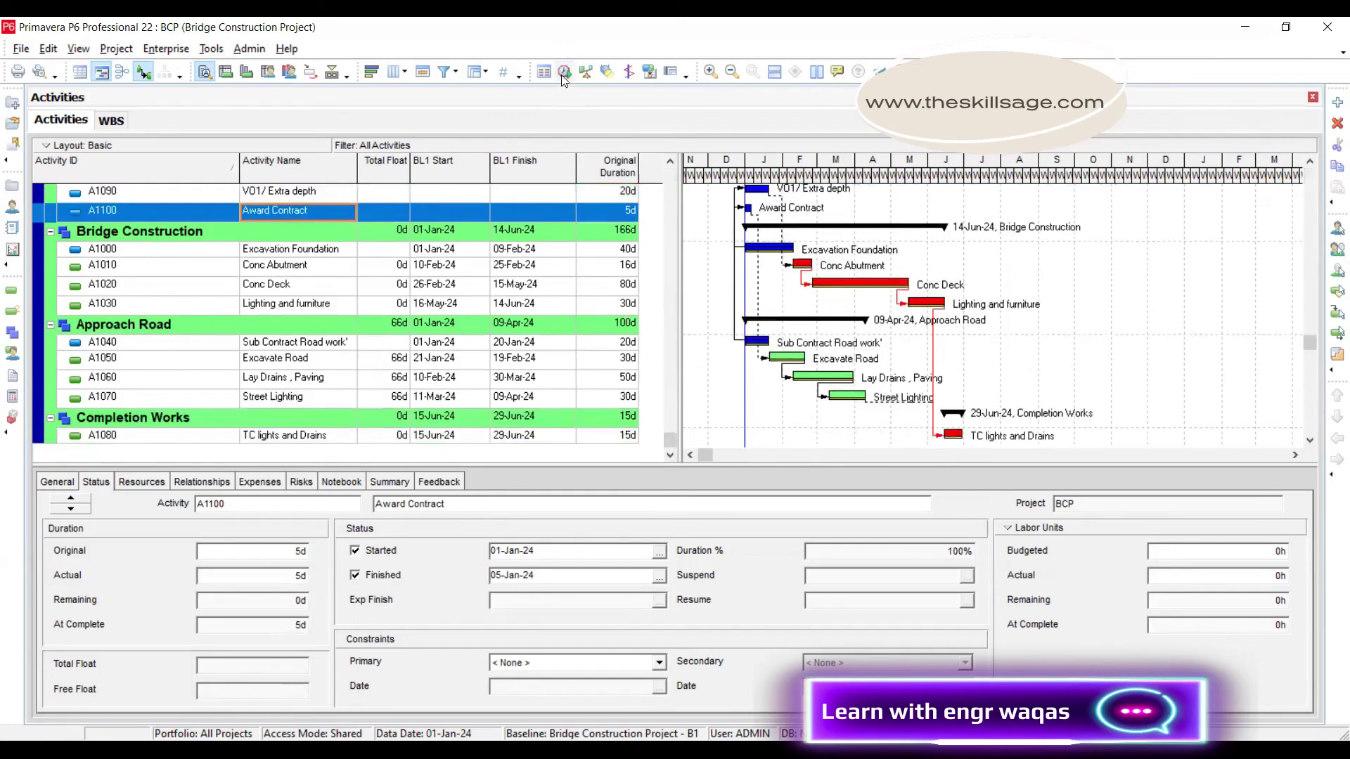
key("F9")
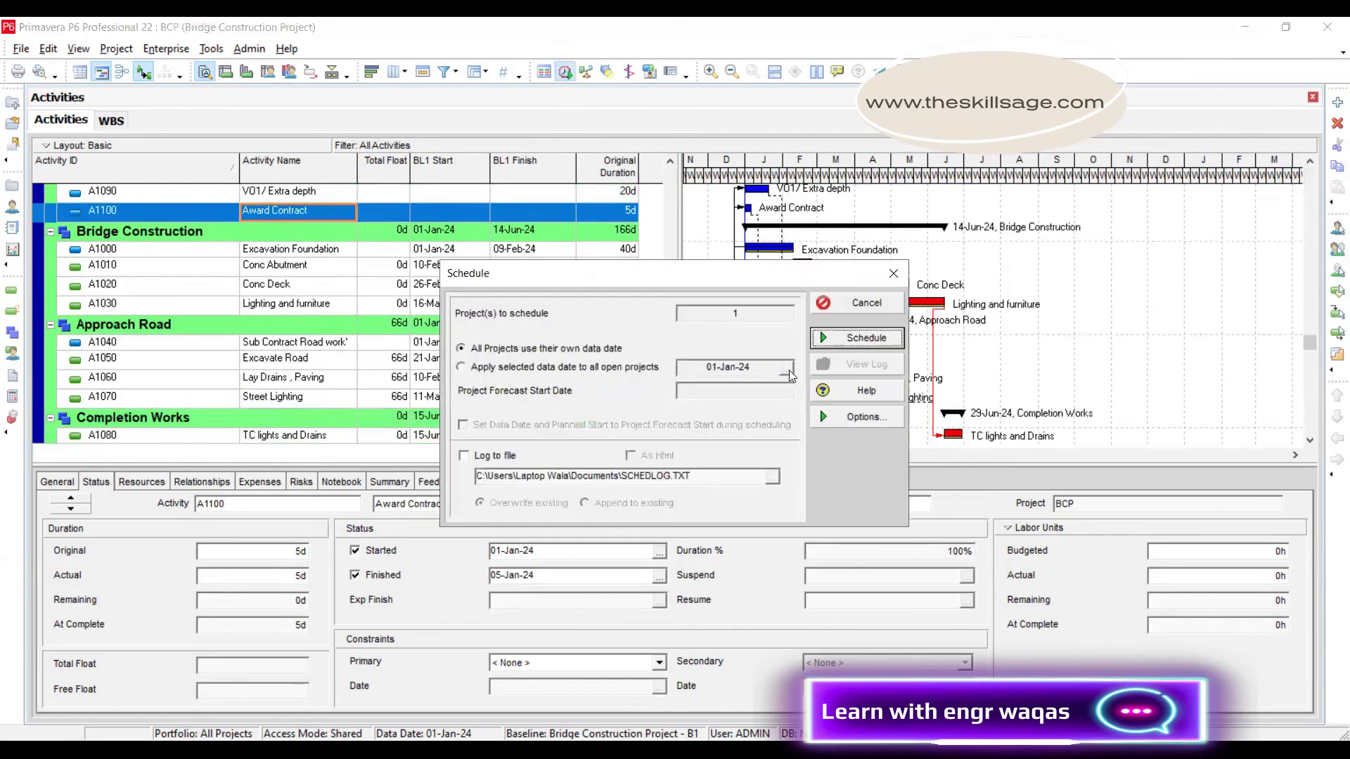
left_click(533, 372)
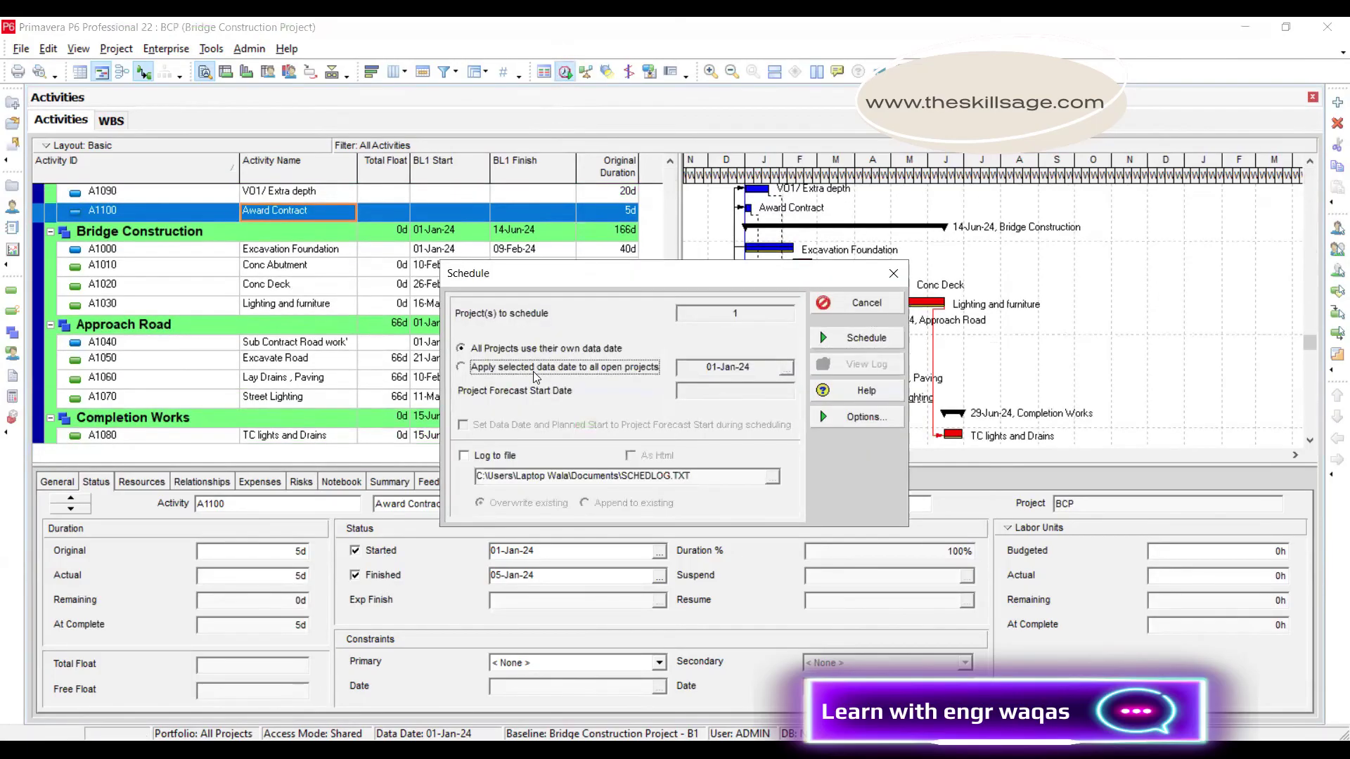
left_click(786, 370)
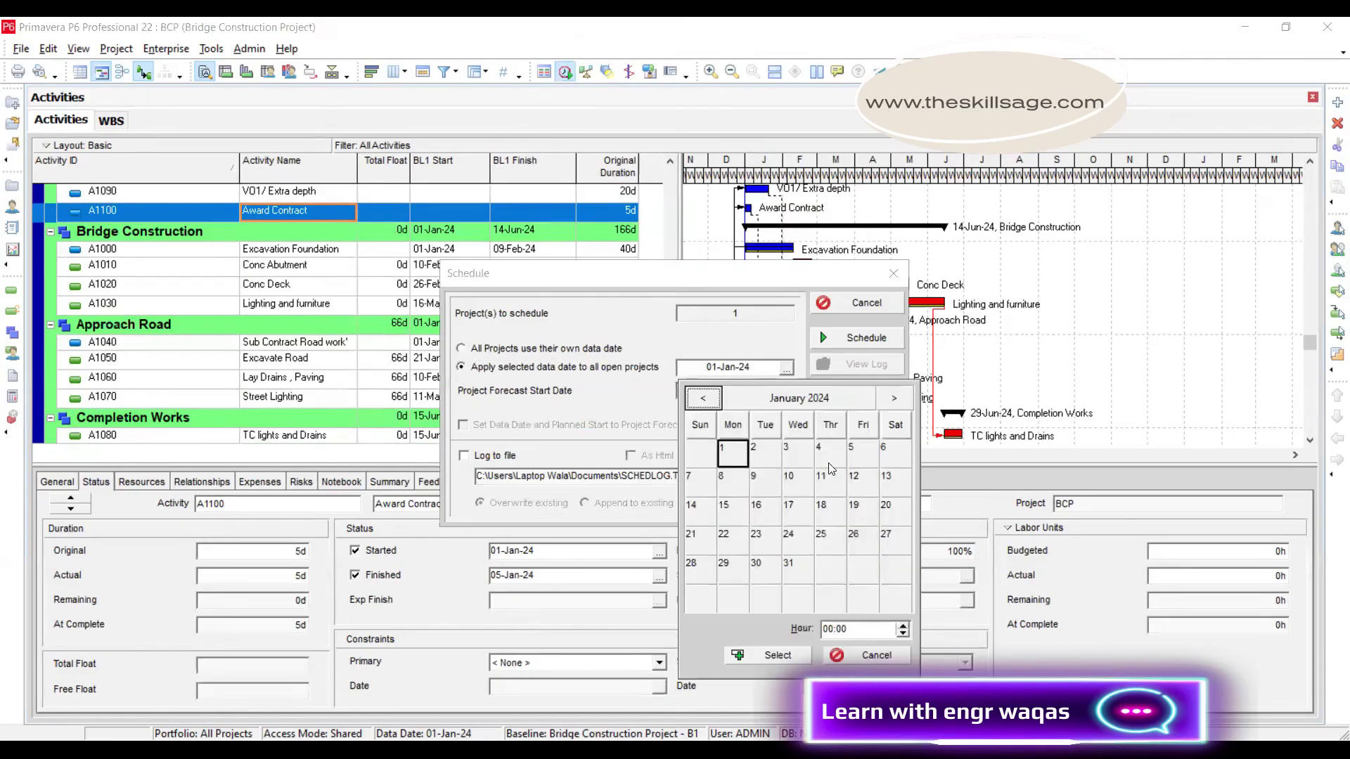
left_click(894, 406)
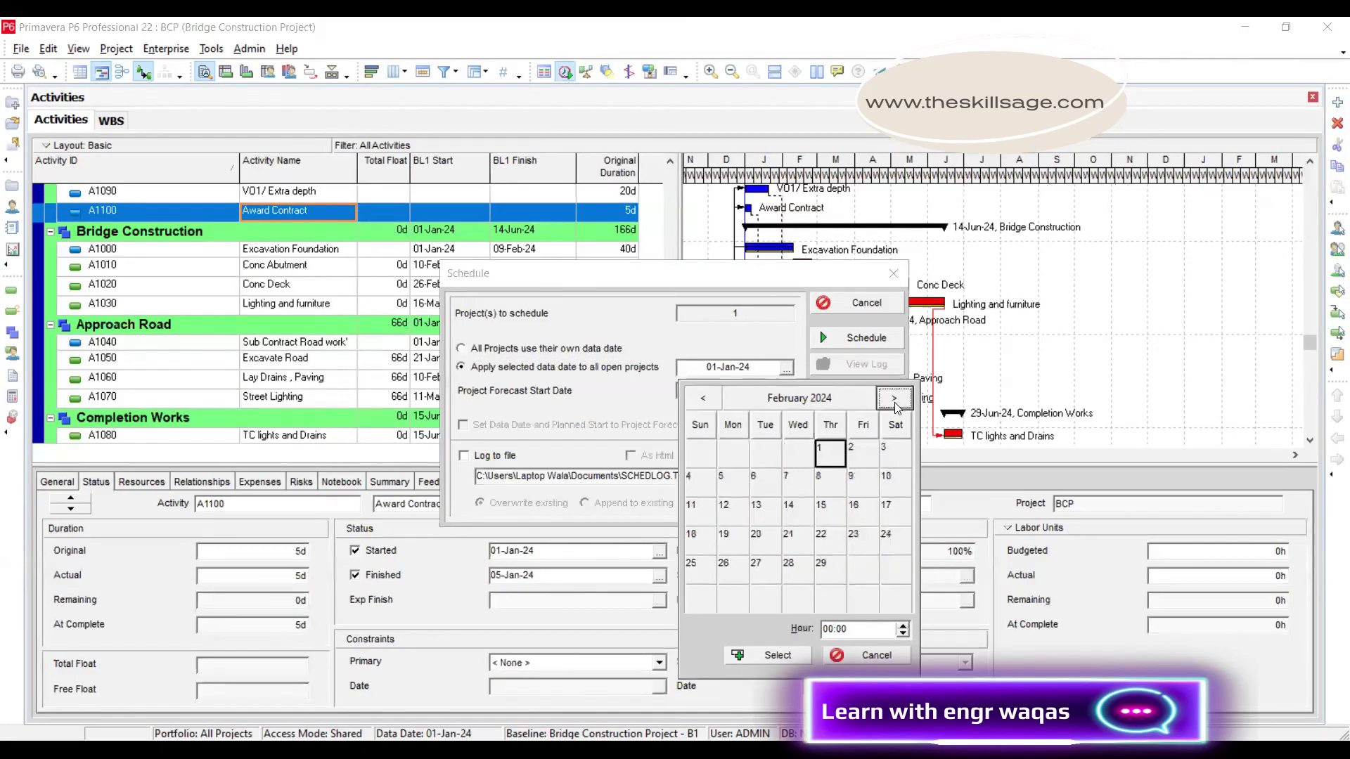
left_click(801, 585)
left_click(824, 575)
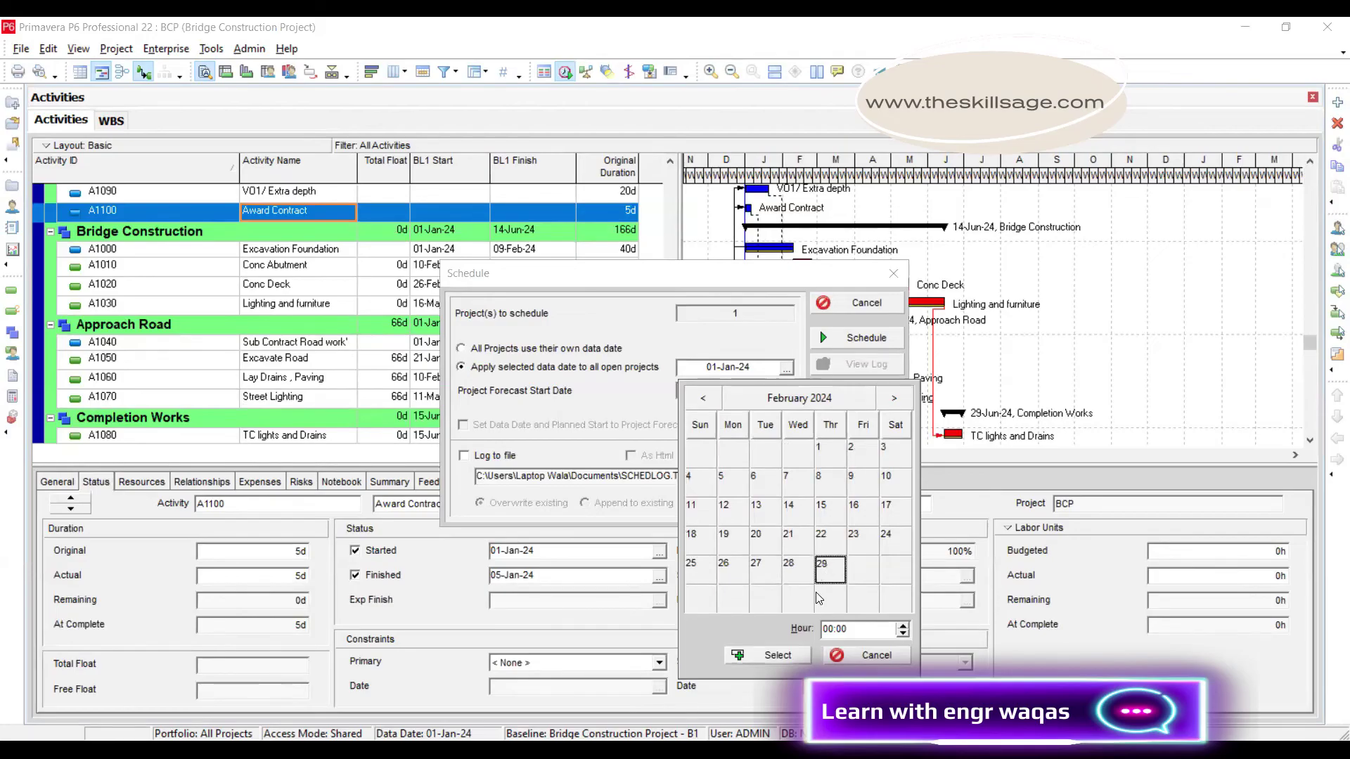
left_click(768, 655)
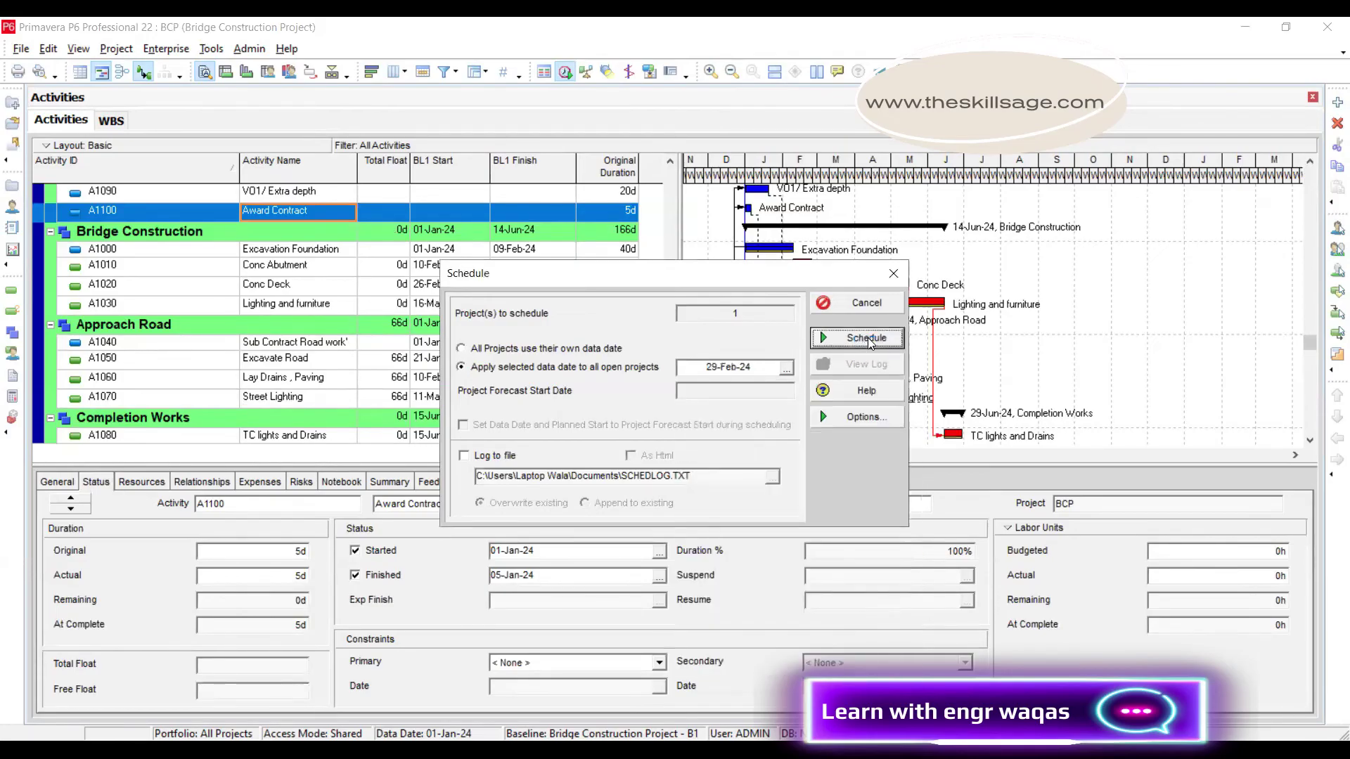
key("Return")
- Hide the activity details so the activity table and Gantt chart fill the view
left_click_drag(671, 442, 681, 181)
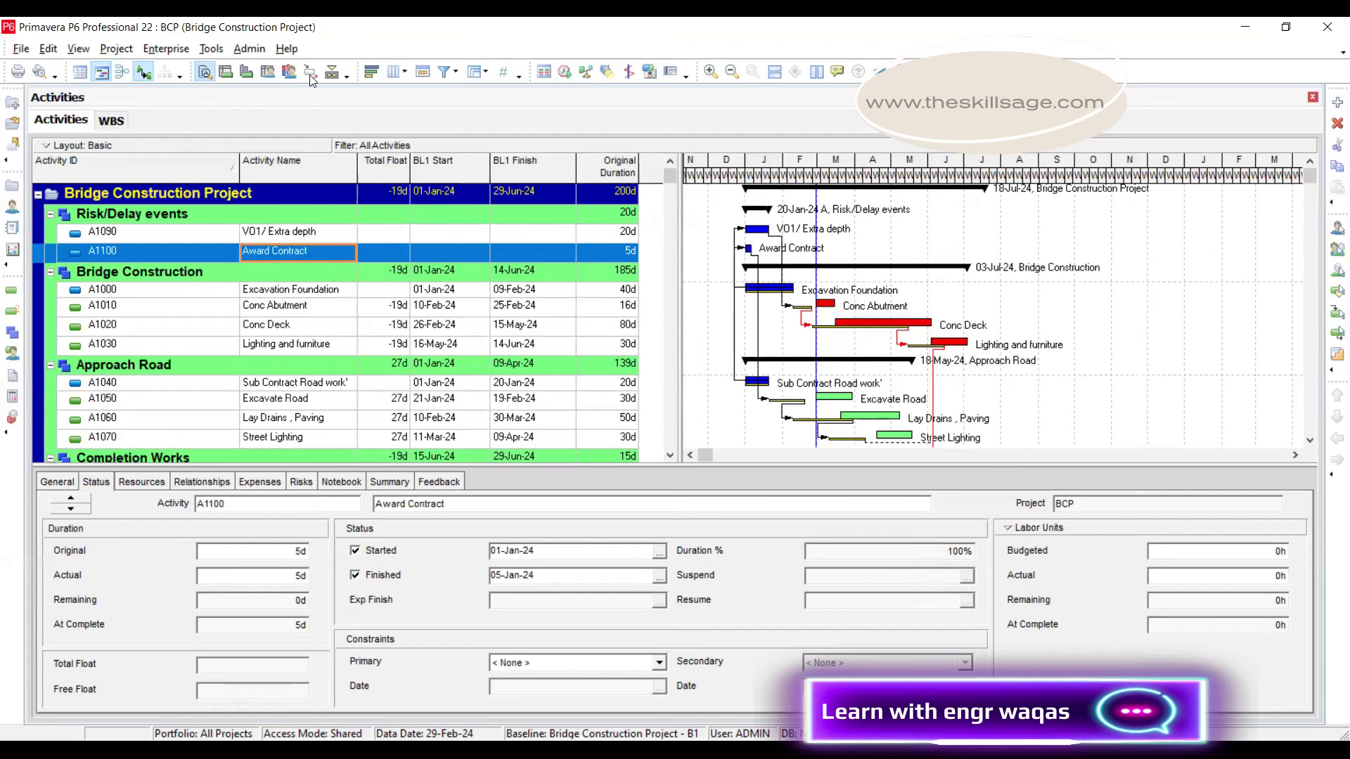
left_click(332, 71)
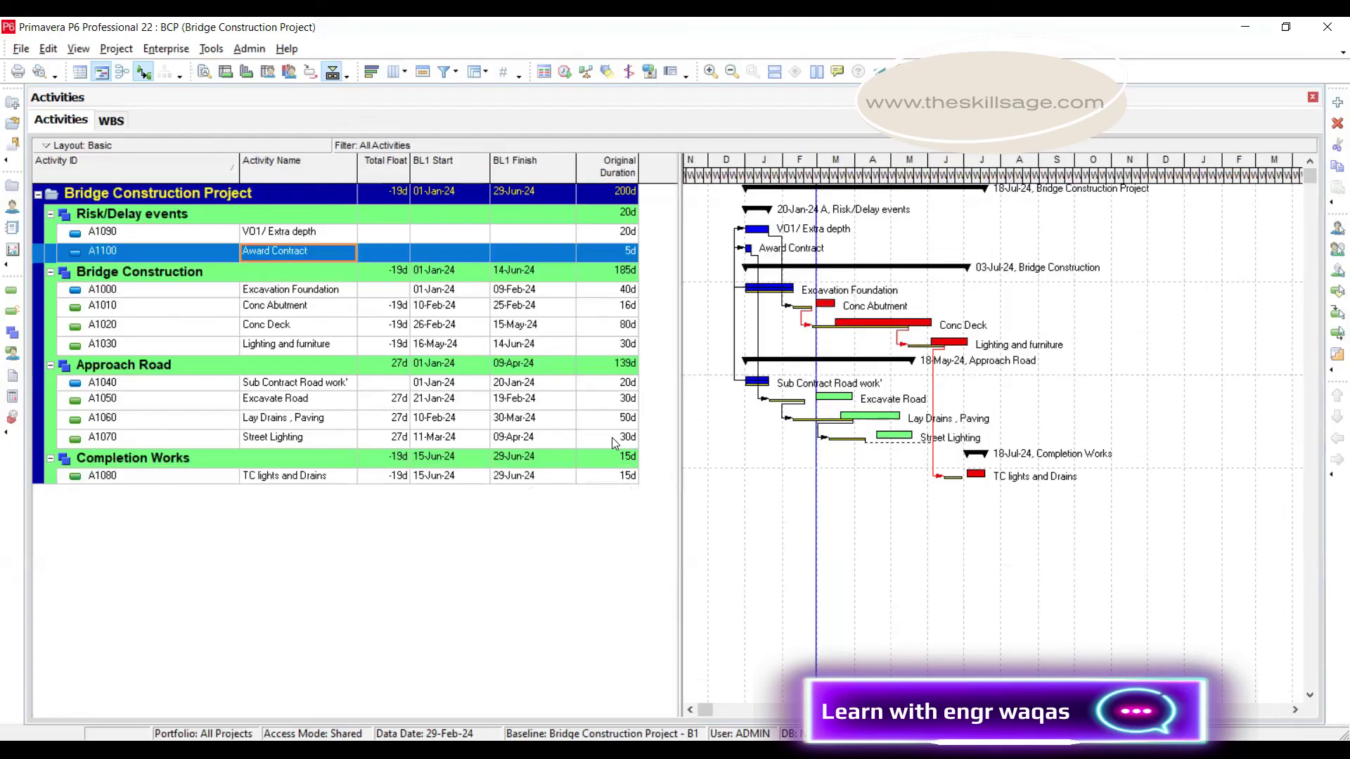
- Add the Start date column to the activity table and place it directly after BL1 Finish
left_click(309, 231)
left_click(305, 250)
left_click(405, 72)
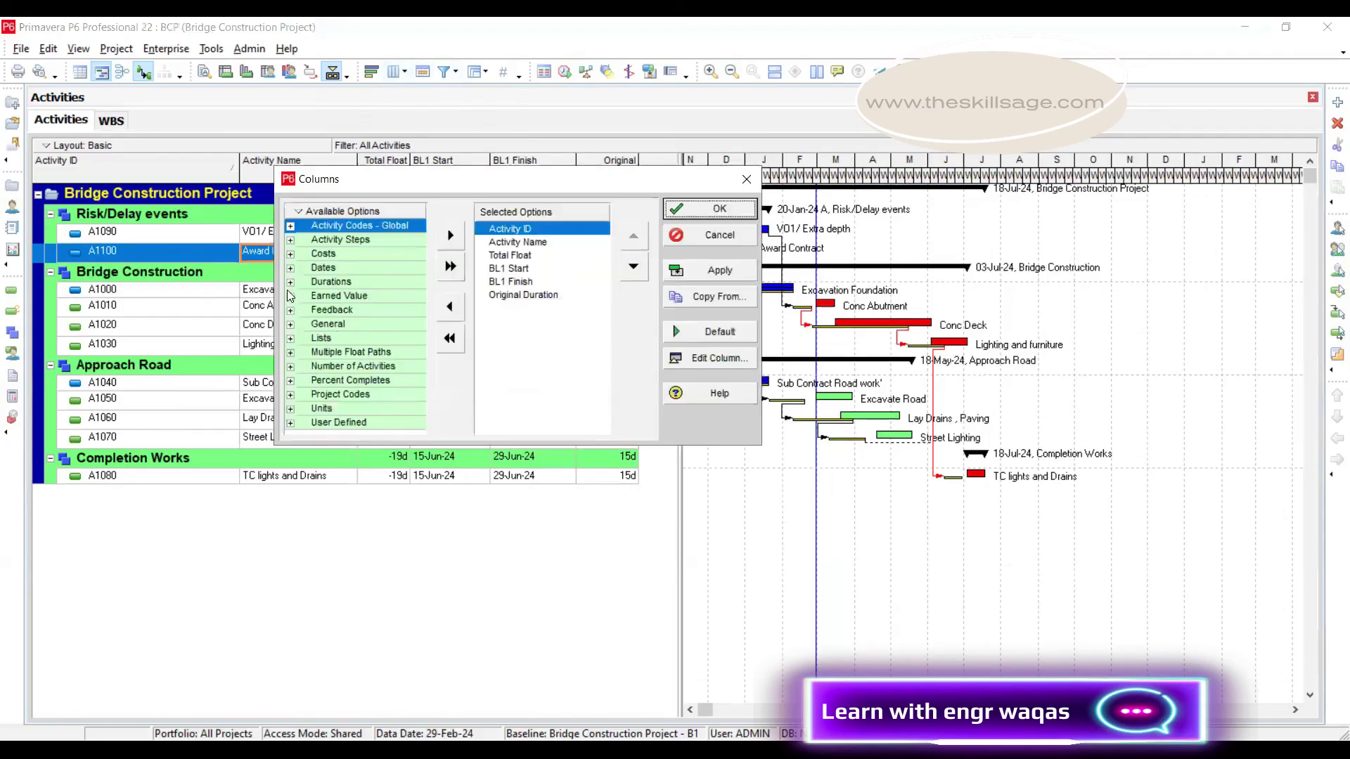
left_click(290, 268)
scroll(366, 365, "down", 6)
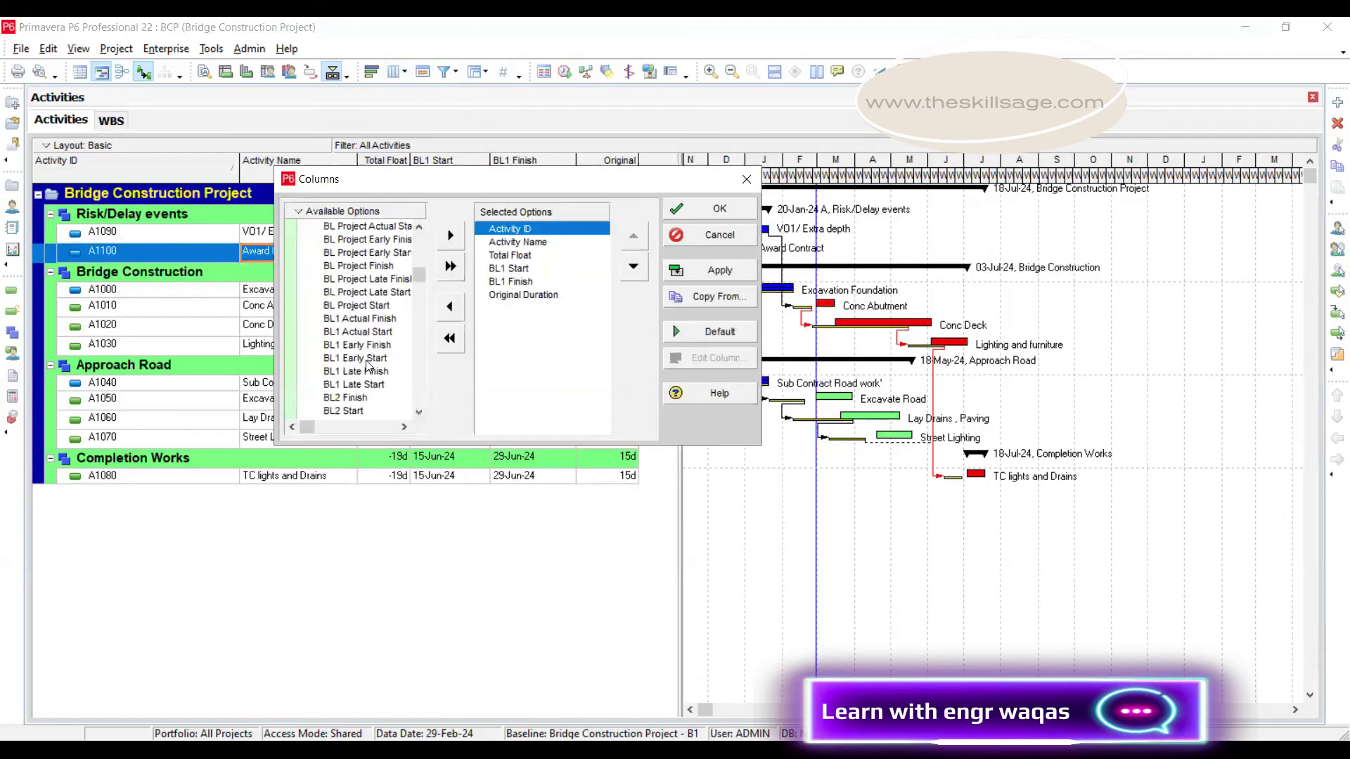
scroll(366, 366, "down", 4)
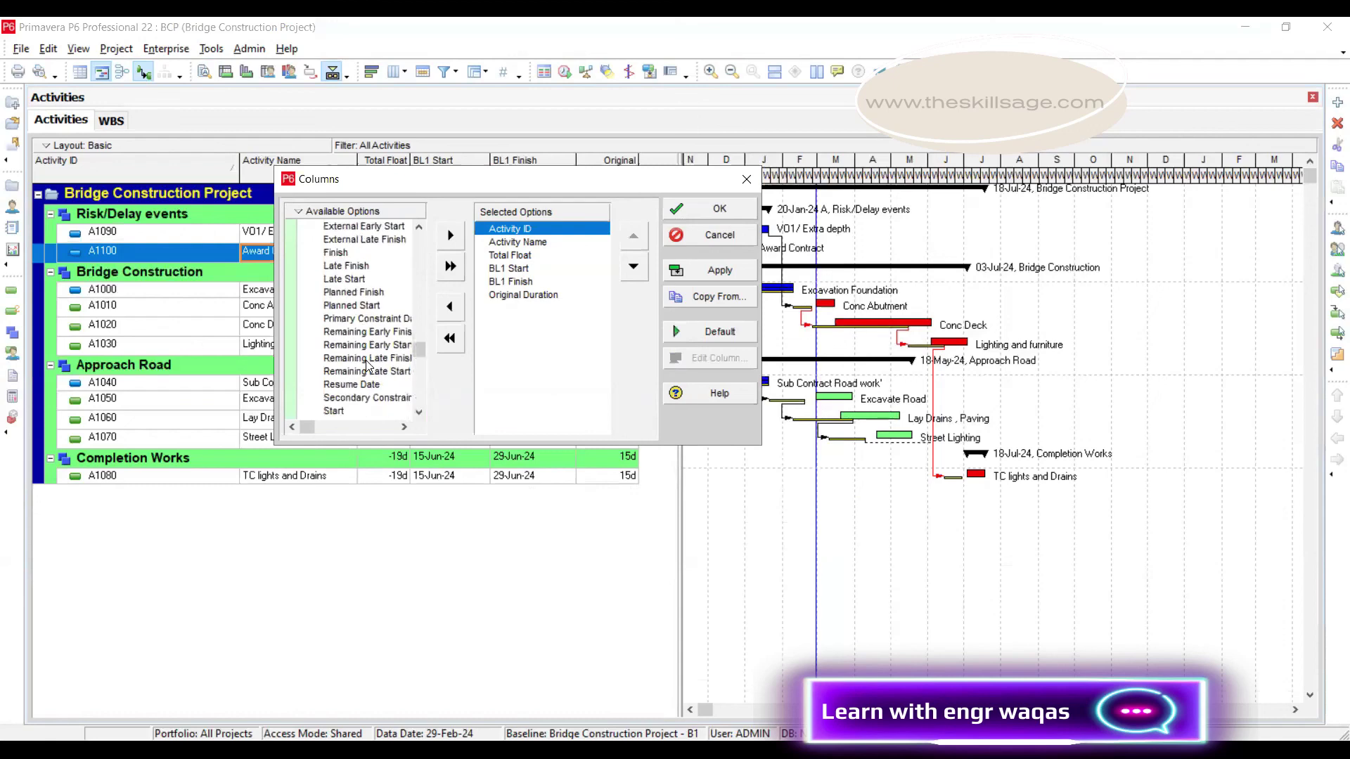
left_click(353, 372)
left_click(450, 235)
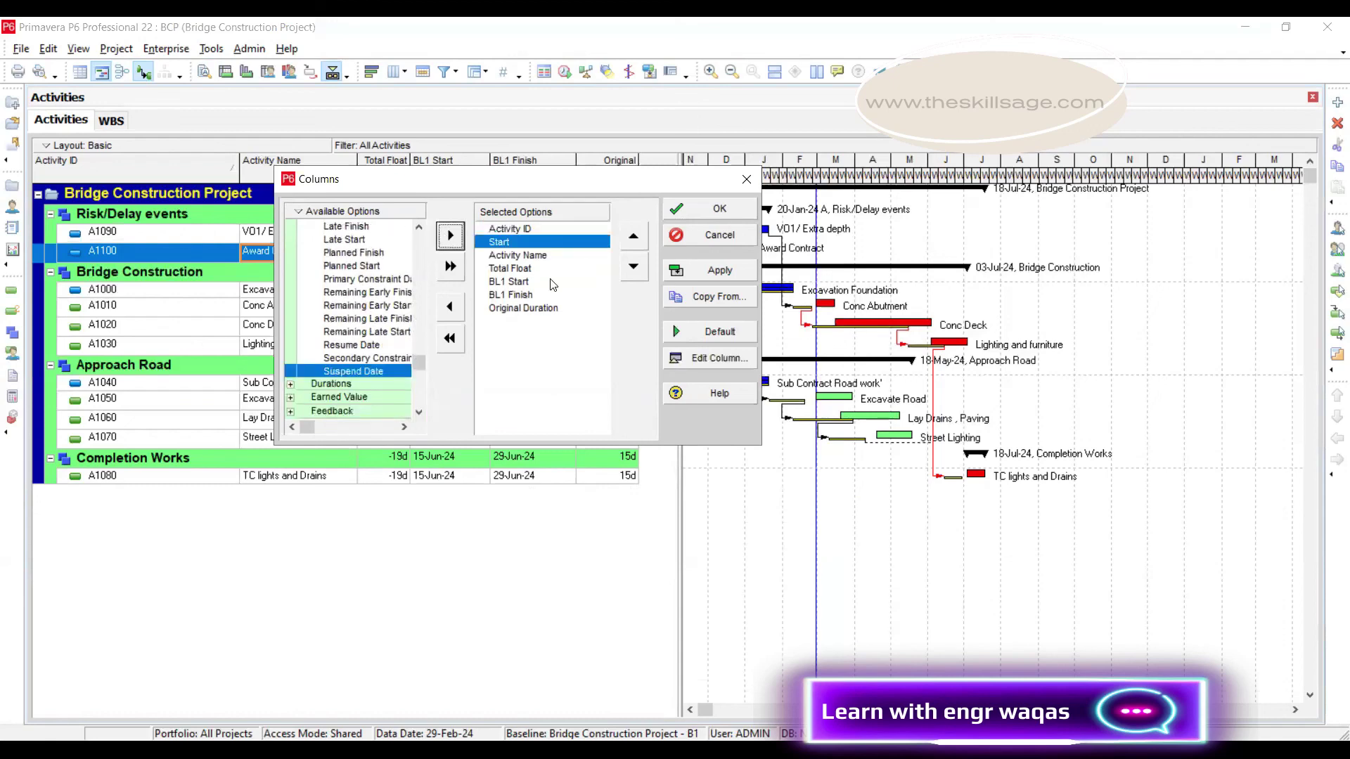
left_click(633, 274)
left_click(631, 275)
left_click(631, 274)
left_click(631, 274)
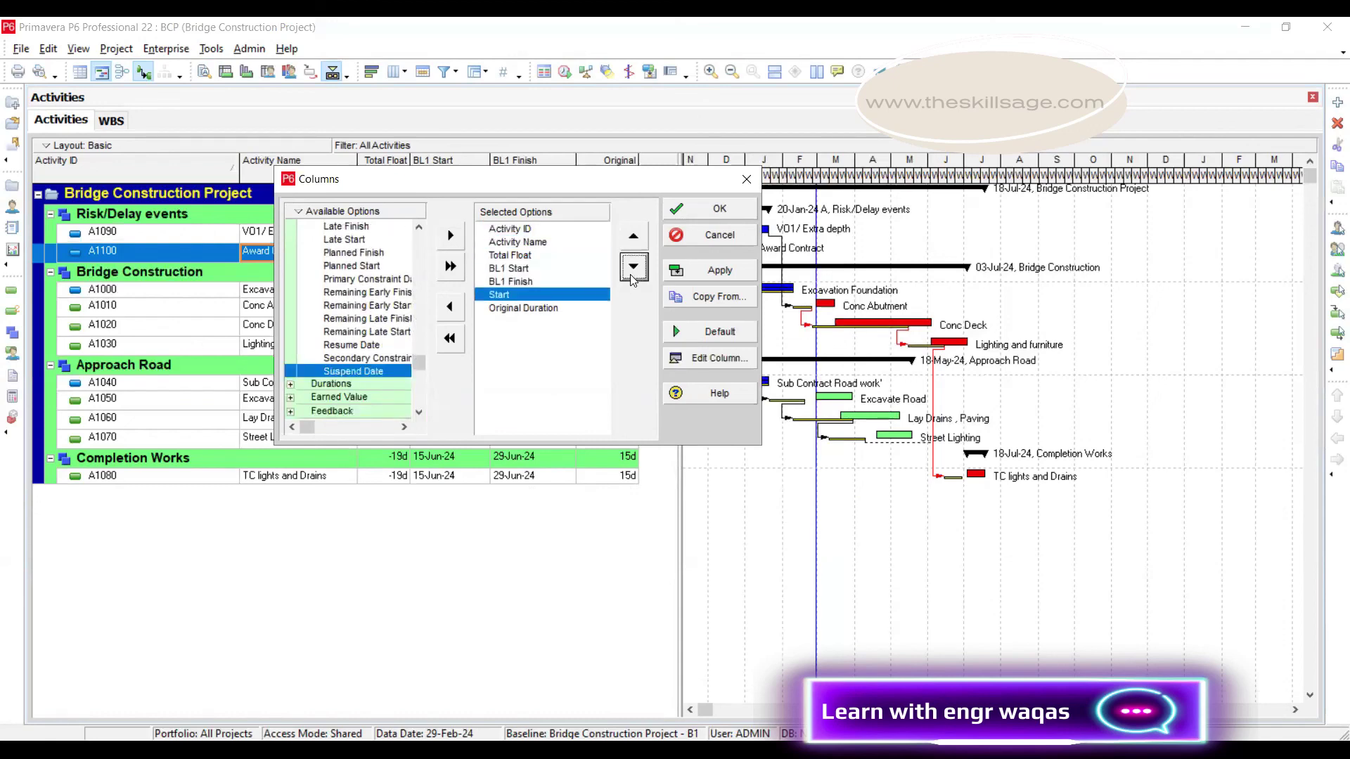
- Add the Finish date column after Start, apply the column selection, and widen the activity table to show every column through Original Duration
scroll(333, 355, "up", 1)
scroll(333, 355, "up", 1)
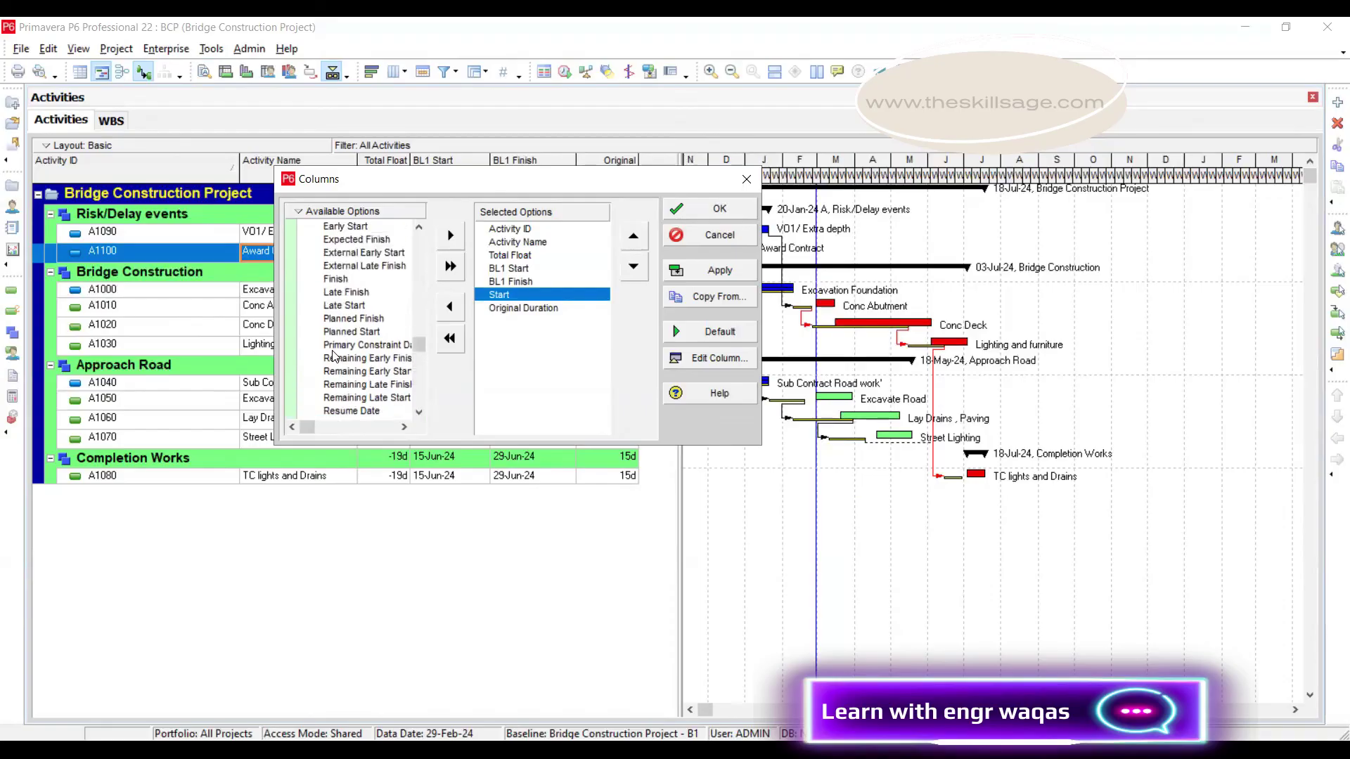
left_click(335, 265)
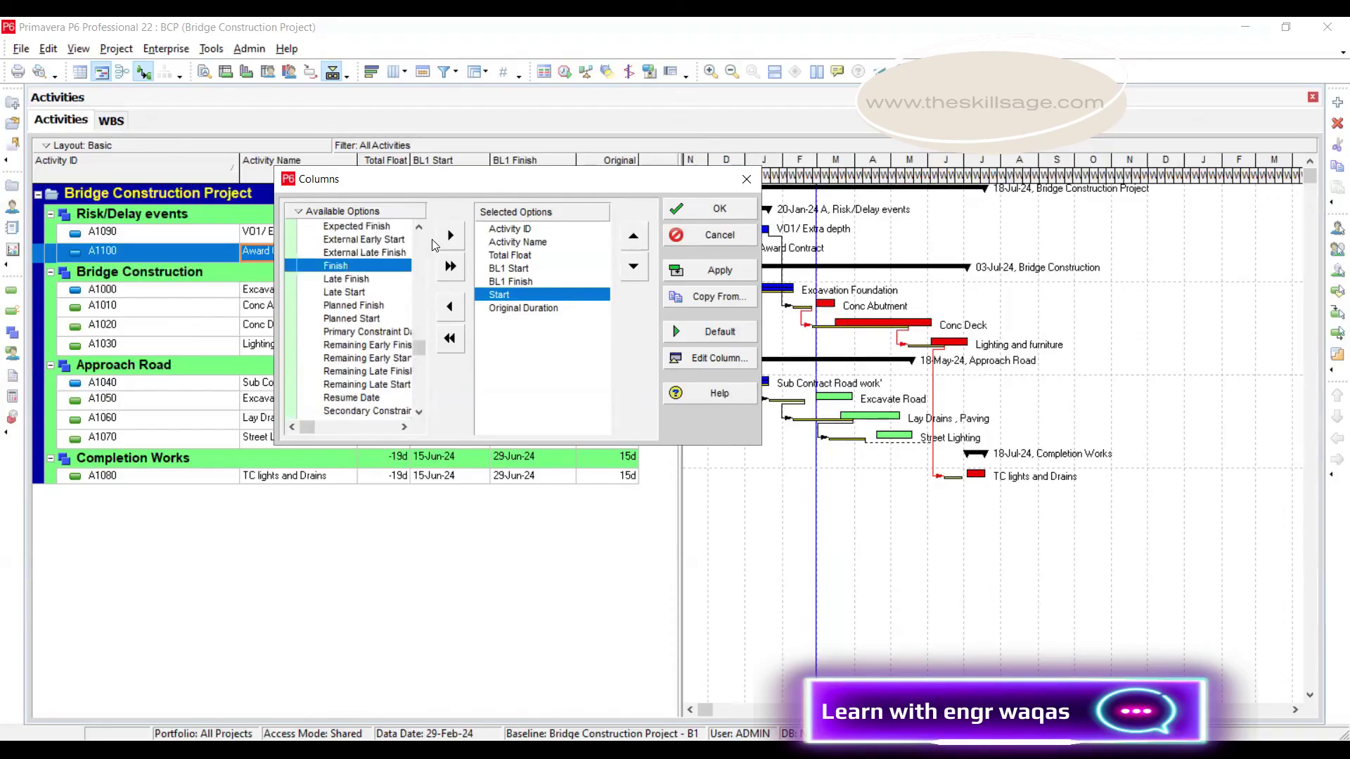
left_click(450, 235)
left_click(719, 270)
left_click(724, 206)
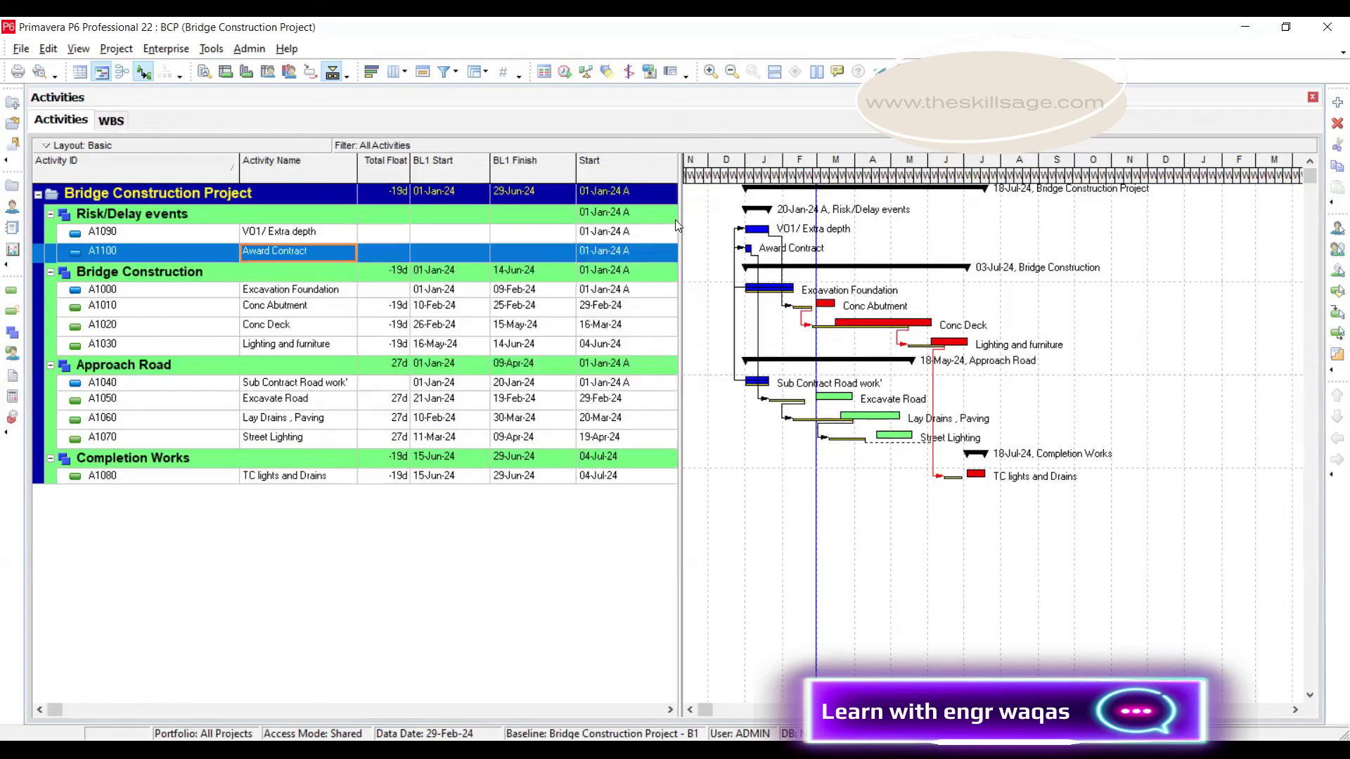
left_click_drag(682, 223, 932, 223)
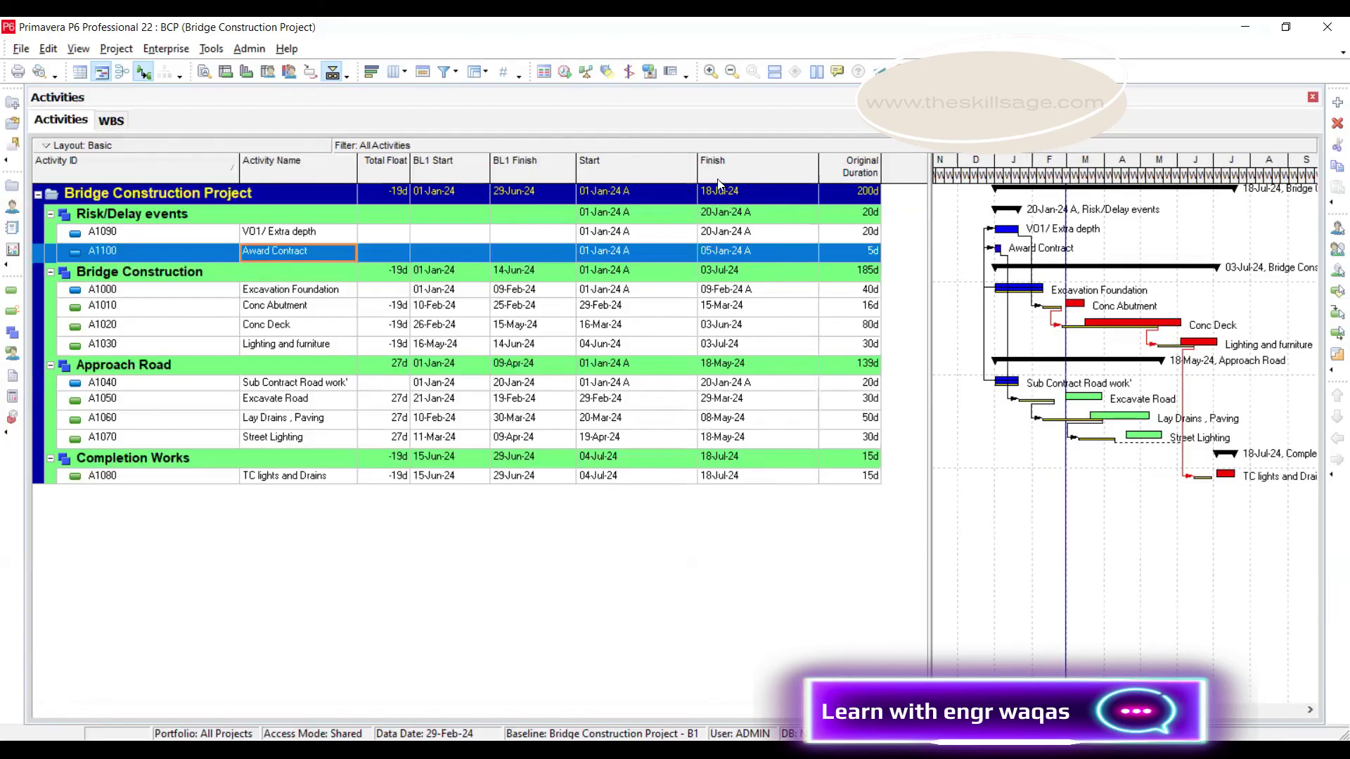
left_click_drag(931, 224, 912, 222)
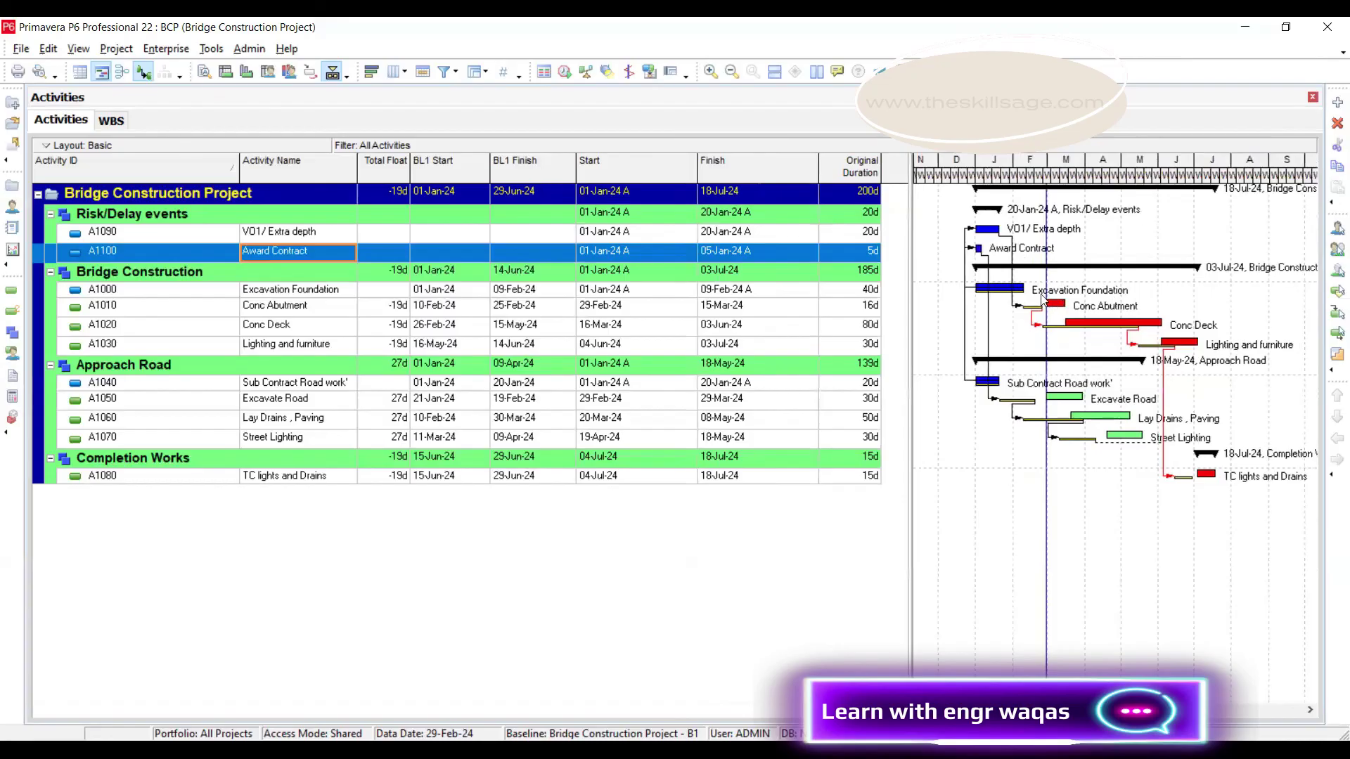